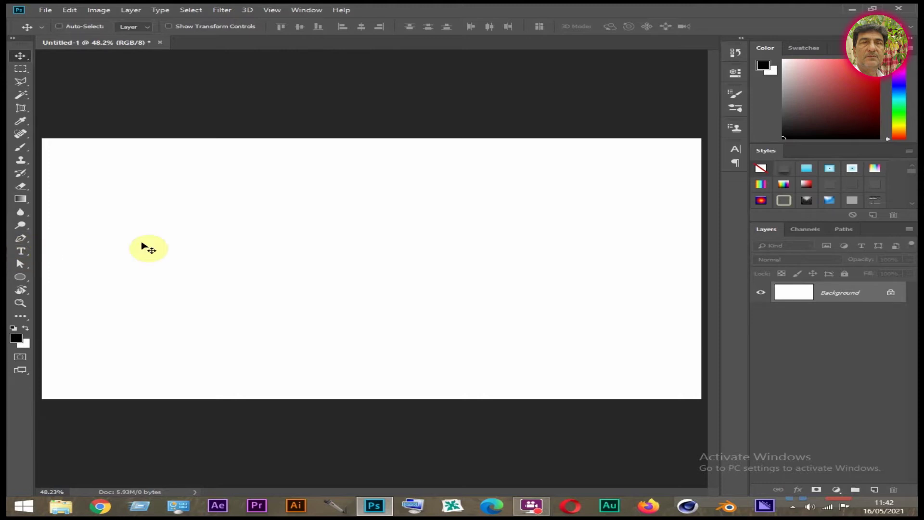
Activate the standard Pen Tool and show its Shape, Path and Pixels mode options.
{"action": "key", "text": "p"}
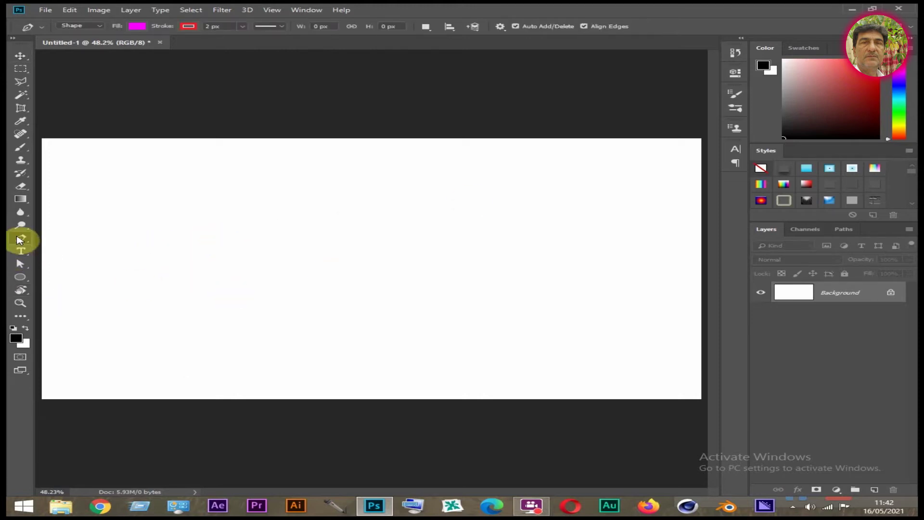
{"action": "right_click", "coordinate": [19, 239]}
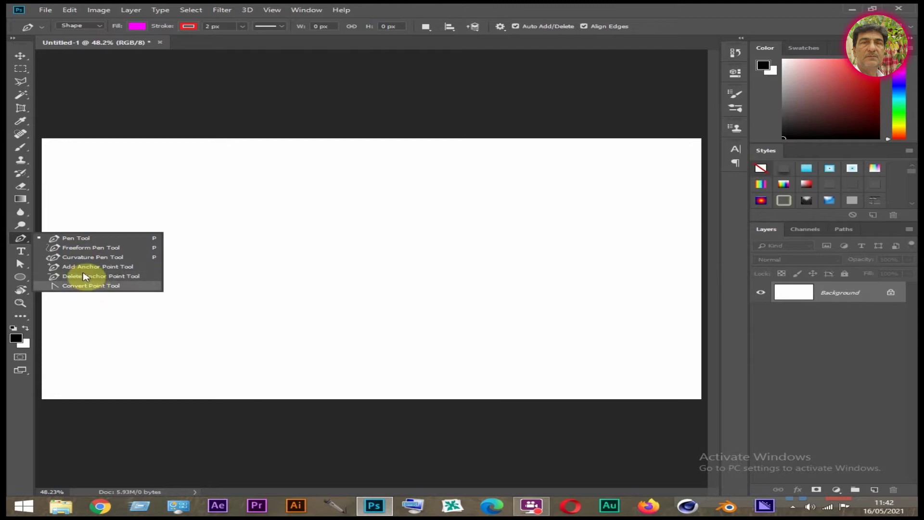
{"action": "left_click", "coordinate": [91, 239]}
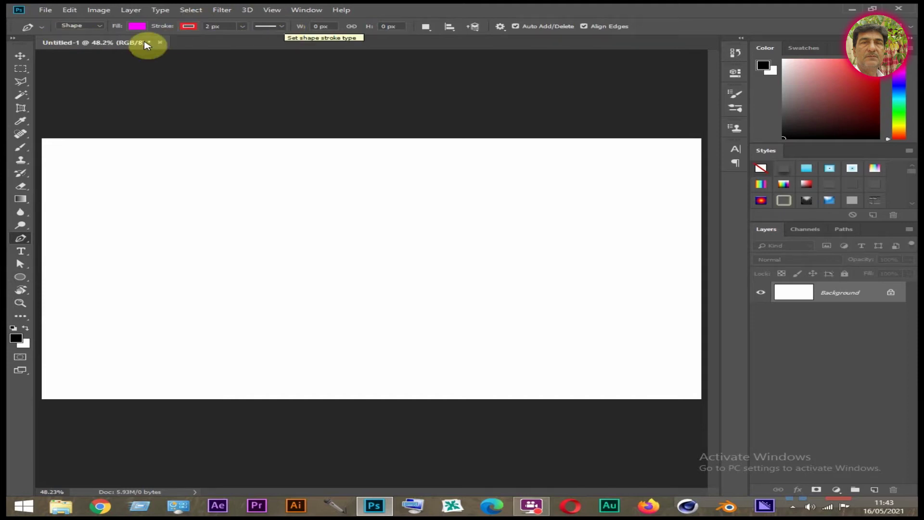
{"action": "left_click", "coordinate": [100, 28]}
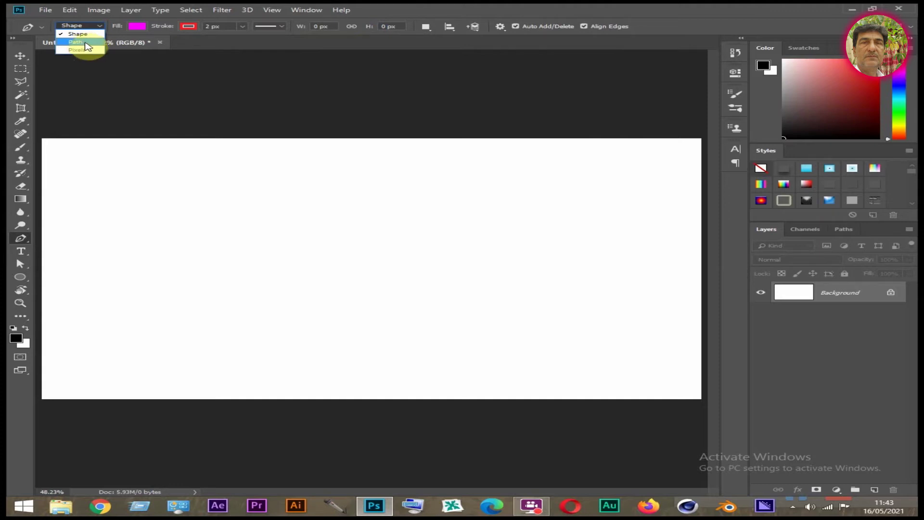
Switch the pen to Path mode and draw a closed five-anchor polygon mid-canvas.
{"action": "left_click", "coordinate": [86, 43]}
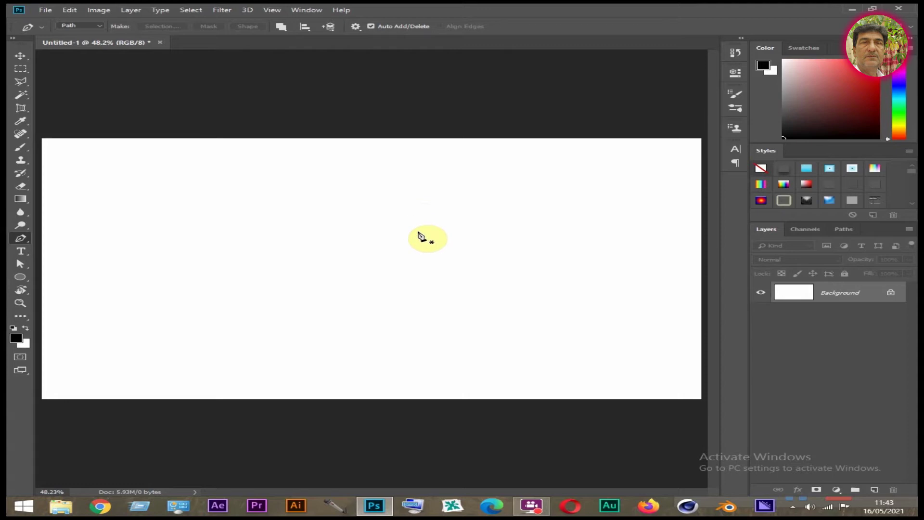
{"action": "left_click", "coordinate": [387, 194]}
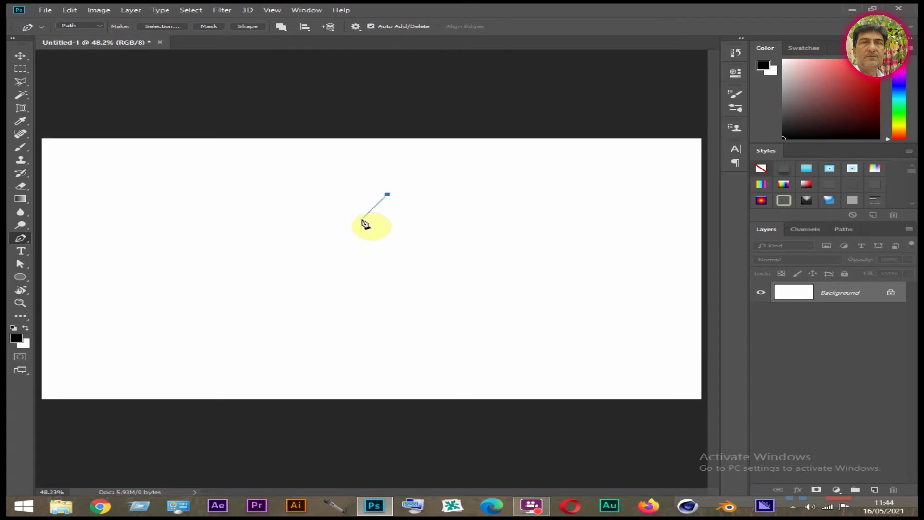
{"action": "left_click", "coordinate": [387, 195]}
{"action": "left_click", "coordinate": [296, 268]}
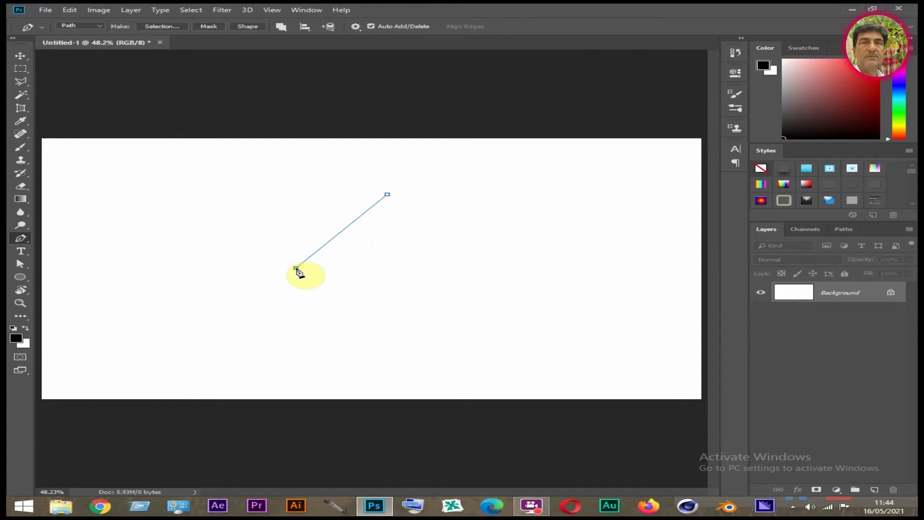
{"action": "left_click", "coordinate": [391, 312]}
{"action": "left_click", "coordinate": [480, 262]}
{"action": "left_click", "coordinate": [462, 187]}
{"action": "left_click", "coordinate": [388, 194]}
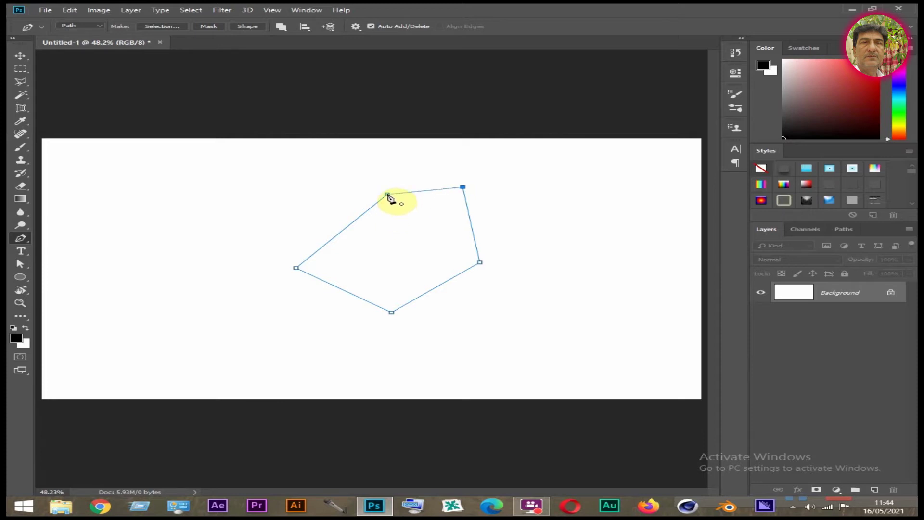
{"action": "left_click", "coordinate": [387, 195]}
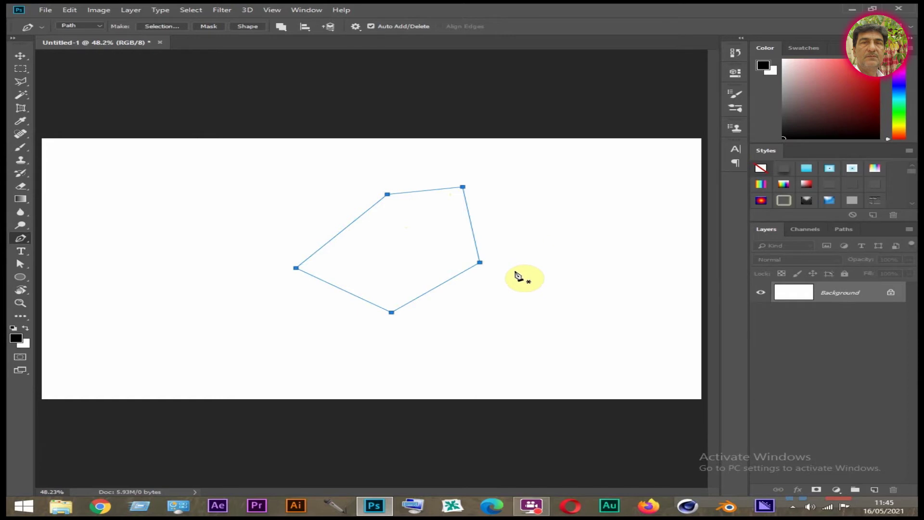
Make the pentagon path a selection with 2-pixel feather radius, then deselect it.
{"action": "key", "text": "ctrl+Return"}
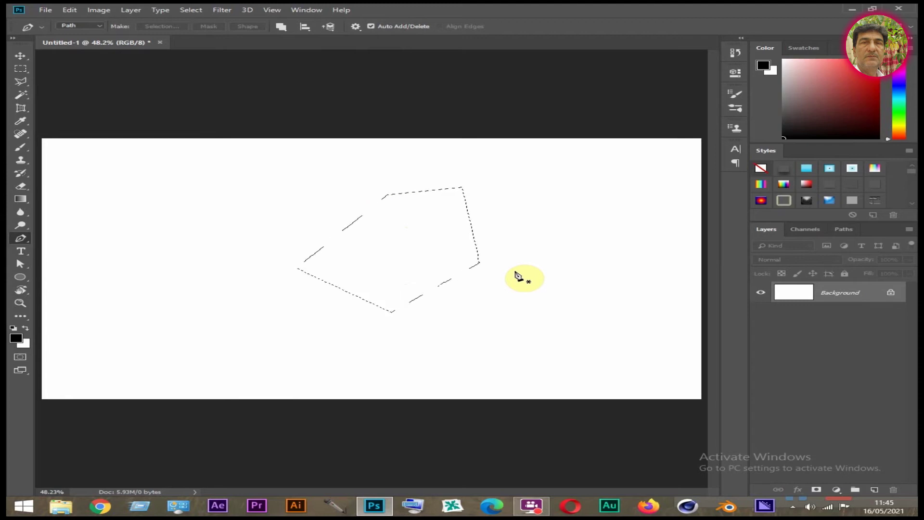
{"action": "key", "text": "ctrl+z"}
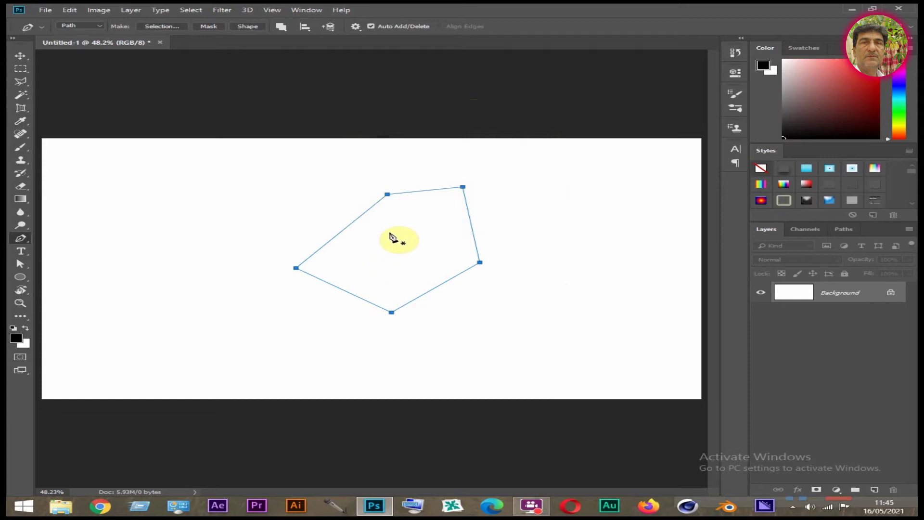
{"action": "right_click", "coordinate": [390, 234]}
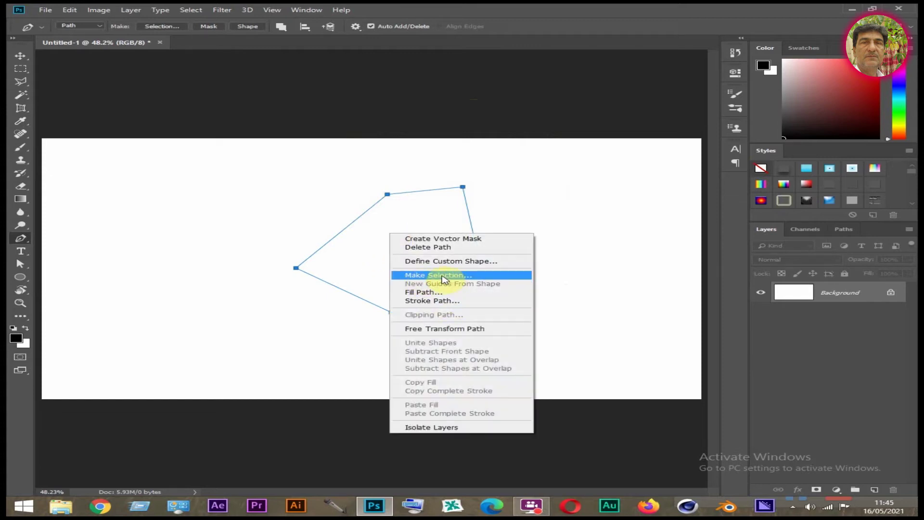
{"action": "left_click", "coordinate": [438, 275]}
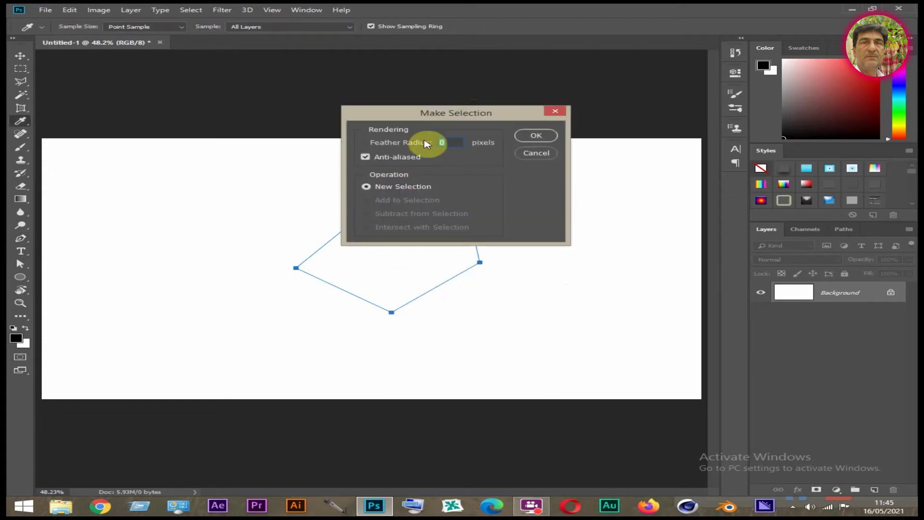
{"action": "left_click_drag", "start_coordinate": [440, 118], "coordinate": [506, 82]}
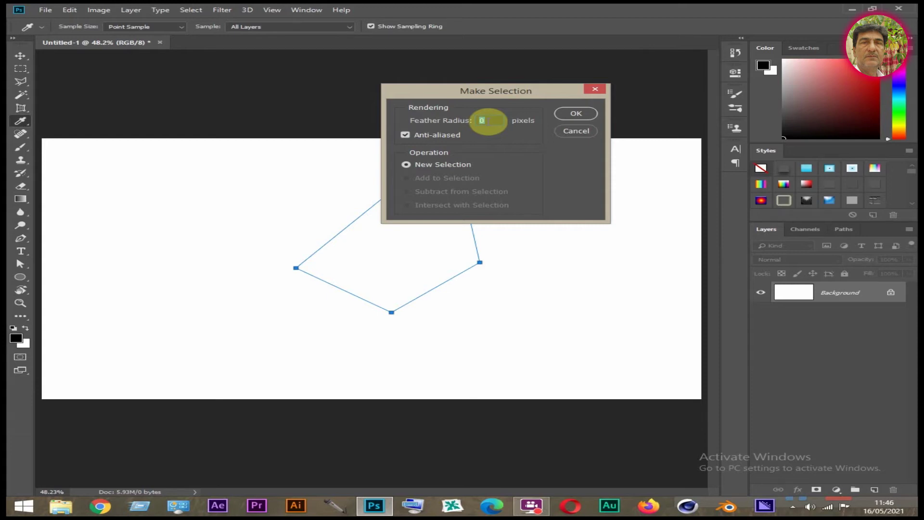
{"action": "type", "text": "2"}
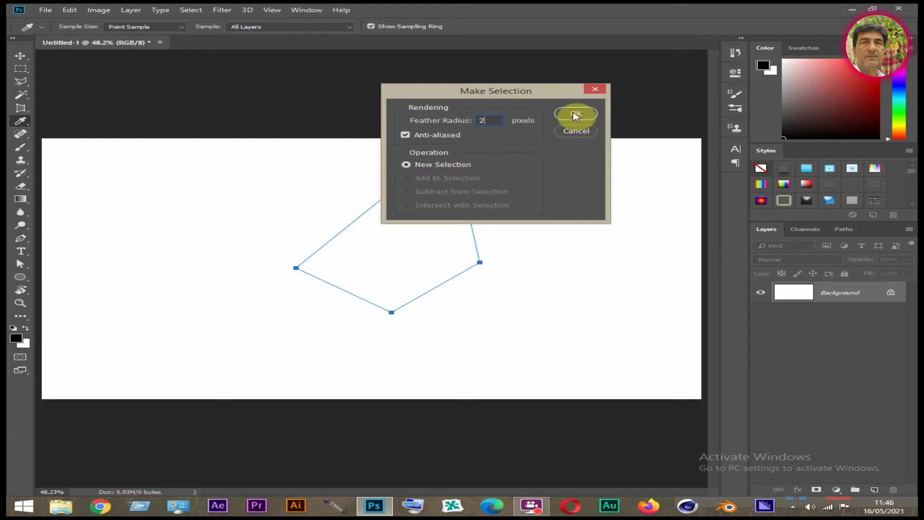
{"action": "left_click", "coordinate": [575, 115]}
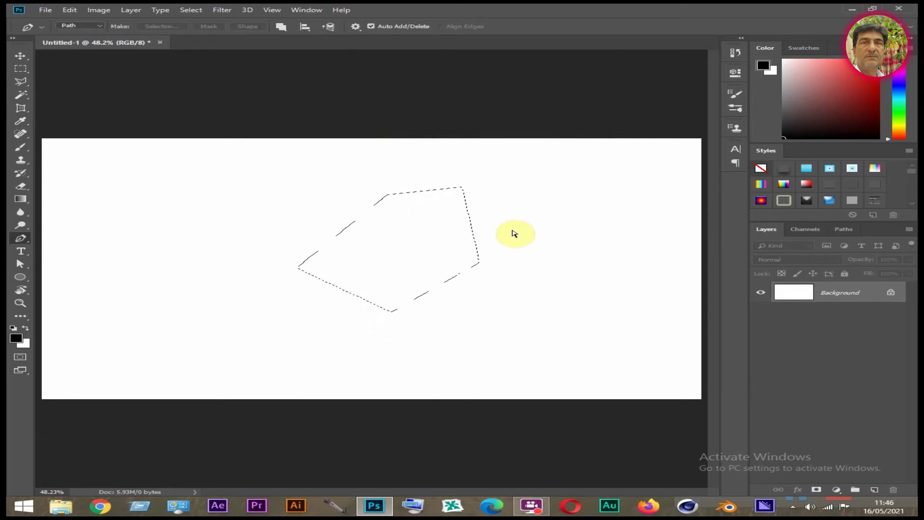
{"action": "key", "text": "ctrl+d"}
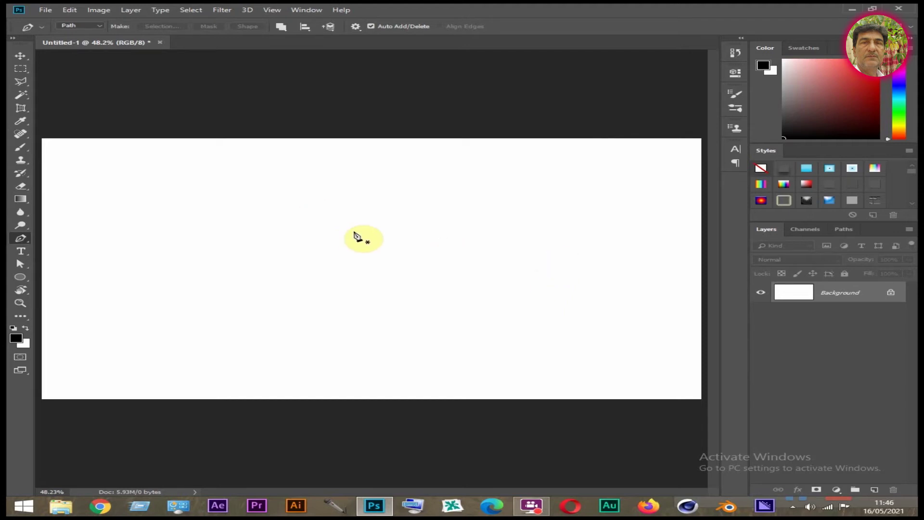
Draw a closed triangular path, then discard it.
{"action": "left_click", "coordinate": [386, 196]}
{"action": "left_click", "coordinate": [273, 296]}
{"action": "left_click", "coordinate": [480, 300]}
{"action": "left_click", "coordinate": [387, 196]}
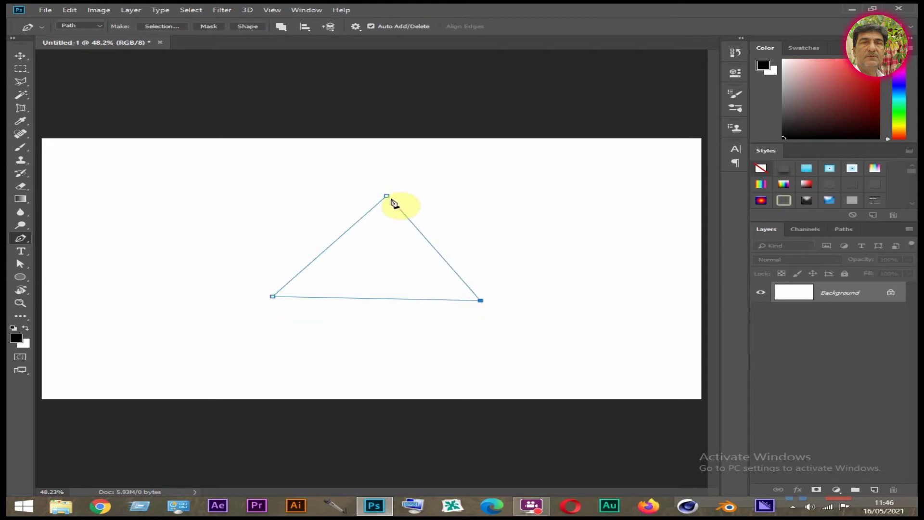
{"action": "left_click", "coordinate": [412, 224]}
{"action": "key", "text": "Escape"}
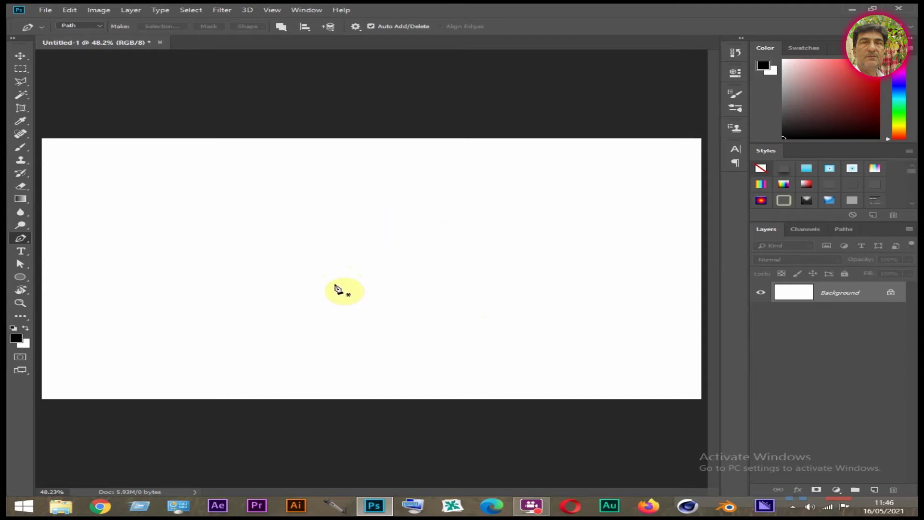
Start a new path whose second anchor curves down to the left, undoing an extra anchor.
{"action": "left_click", "coordinate": [365, 192]}
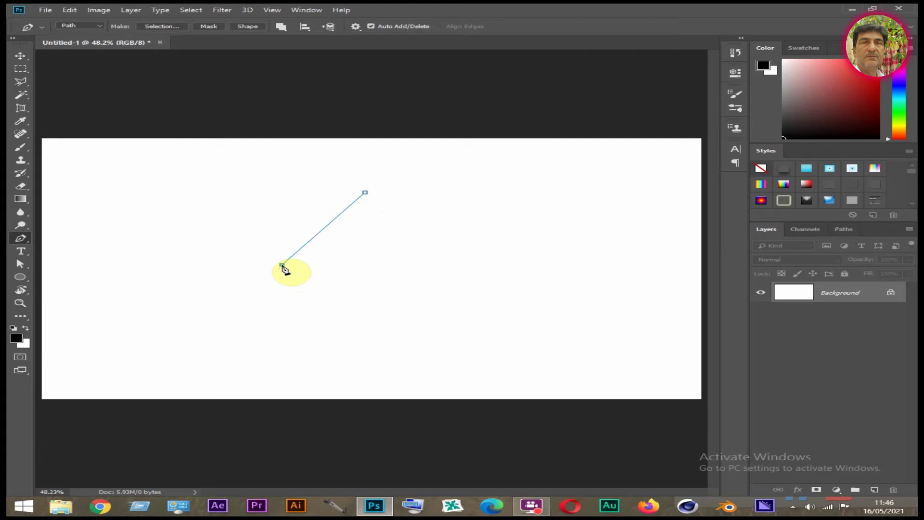
{"action": "mouse_move", "coordinate": [282, 265]}
{"action": "left_mouse_down"}
{"action": "mouse_move", "coordinate": [327, 362]}
{"action": "mouse_move", "coordinate": [326, 351]}
{"action": "mouse_move", "coordinate": [270, 349]}
{"action": "mouse_move", "coordinate": [363, 346]}
{"action": "mouse_move", "coordinate": [260, 346]}
{"action": "mouse_move", "coordinate": [337, 336]}
{"action": "mouse_move", "coordinate": [330, 365]}
{"action": "mouse_move", "coordinate": [319, 339]}
{"action": "left_mouse_up"}
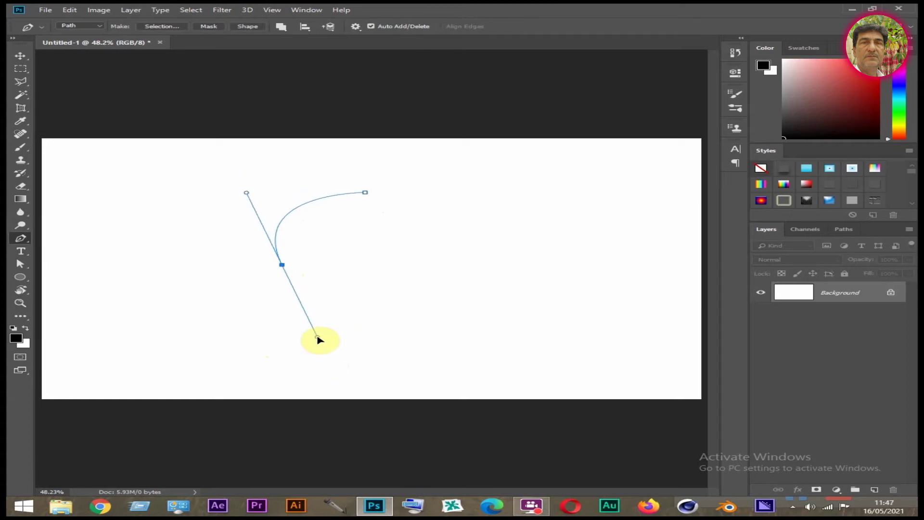
{"action": "left_click", "coordinate": [282, 264]}
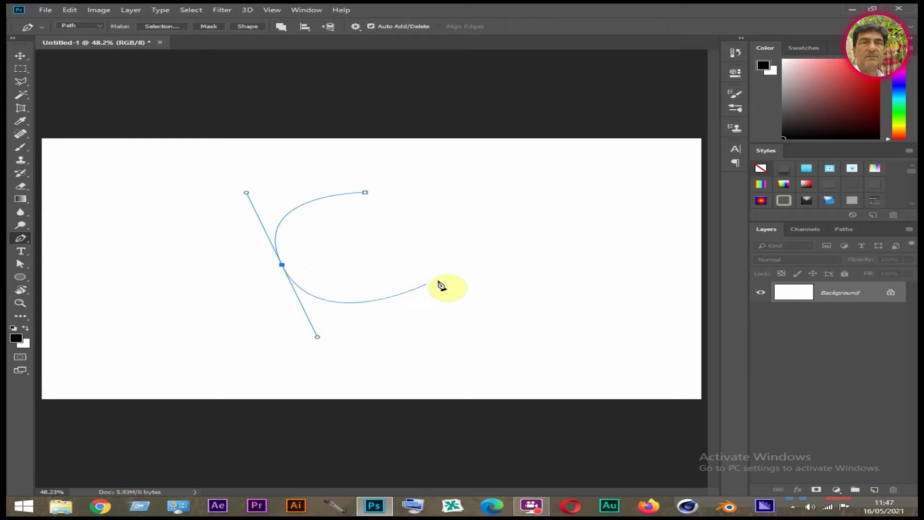
{"action": "left_click", "coordinate": [427, 262]}
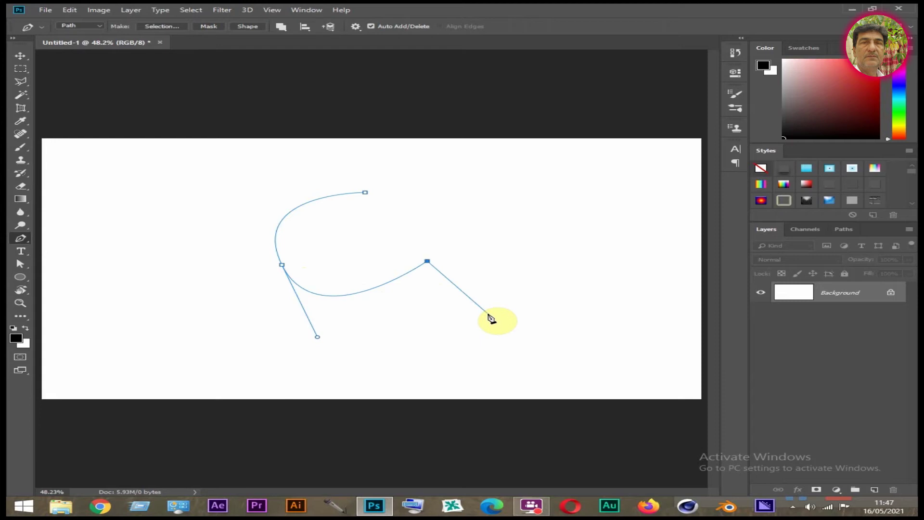
{"action": "key", "text": "ctrl+z"}
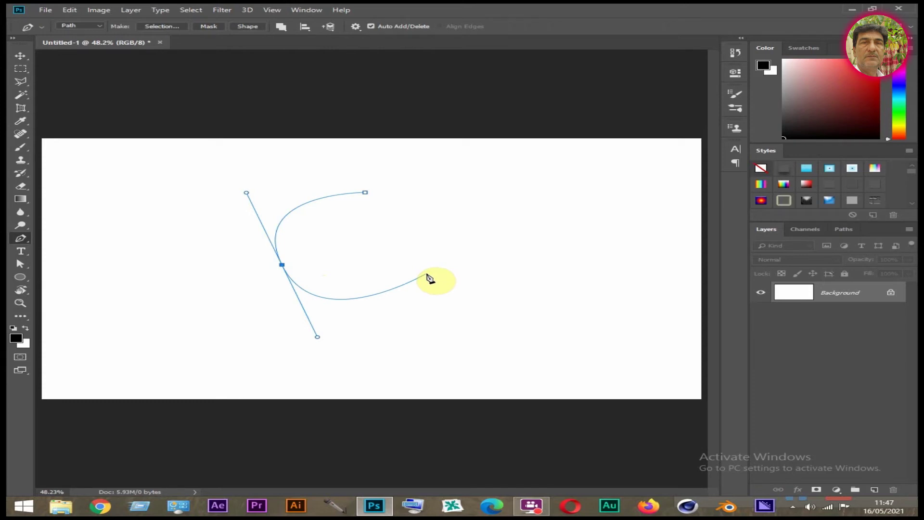
Add a straight right segment and curved top anchor, close the heart path, and make it a selection.
{"action": "left_click", "coordinate": [282, 265]}
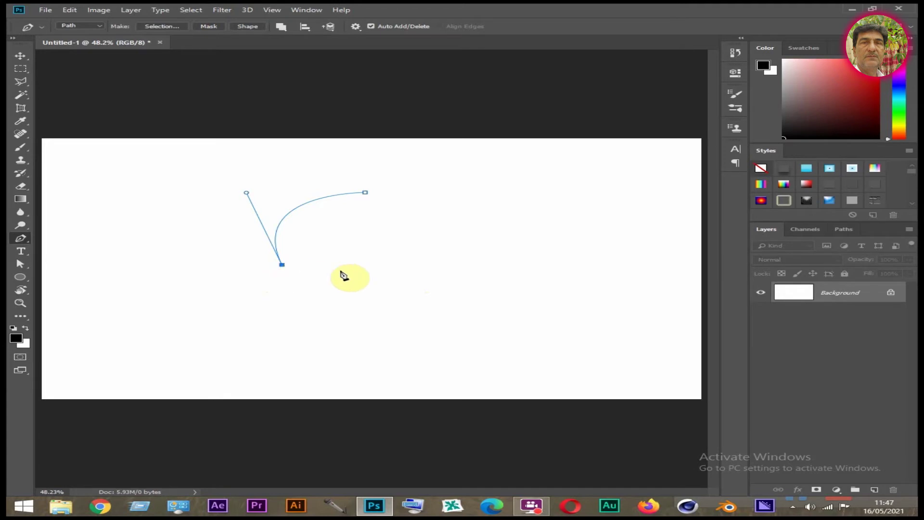
{"action": "left_click", "coordinate": [488, 262]}
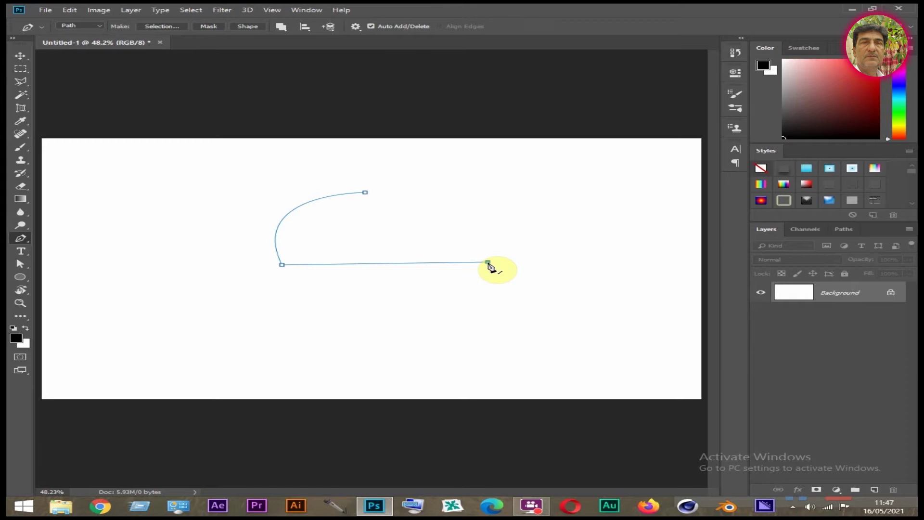
{"action": "left_click_drag", "start_coordinate": [487, 262], "coordinate": [496, 240]}
{"action": "mouse_move", "coordinate": [420, 221]}
{"action": "left_mouse_down"}
{"action": "mouse_move", "coordinate": [414, 166]}
{"action": "mouse_move", "coordinate": [359, 202]}
{"action": "mouse_move", "coordinate": [369, 249]}
{"action": "left_mouse_up"}
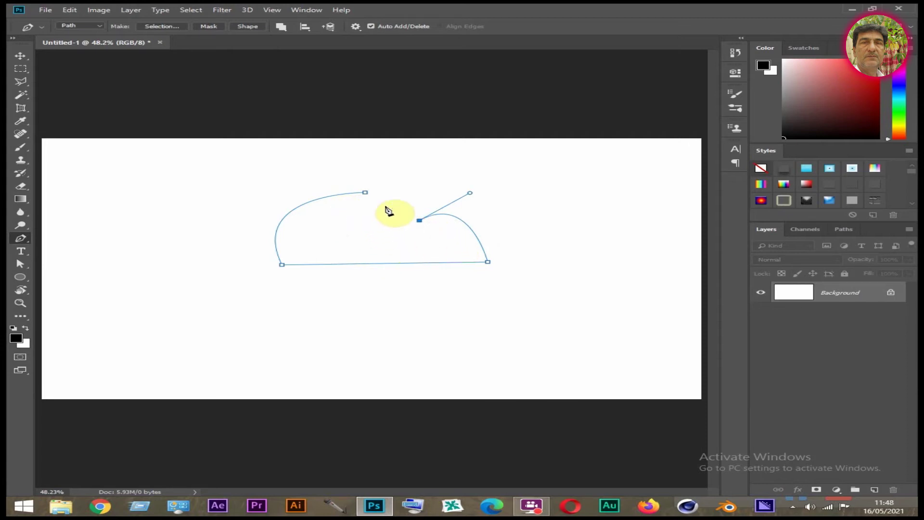
{"action": "left_click", "coordinate": [365, 193]}
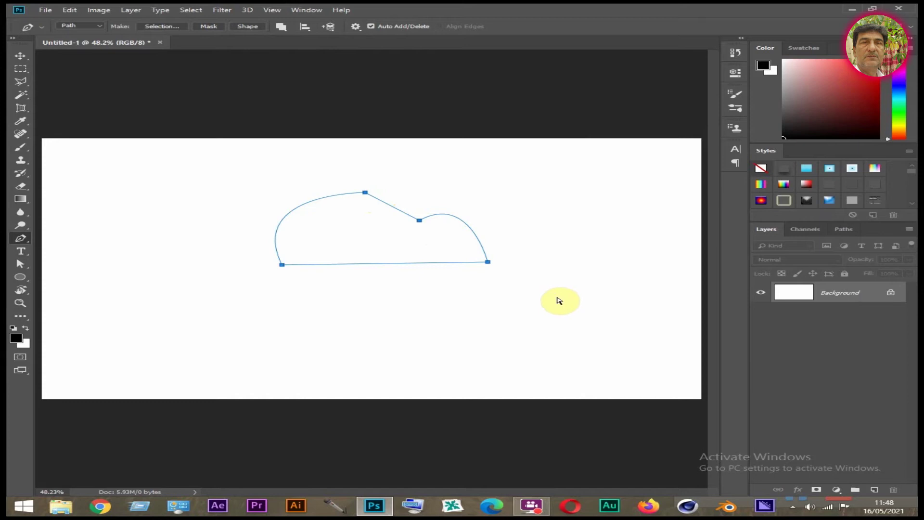
{"action": "key", "text": "ctrl+Return"}
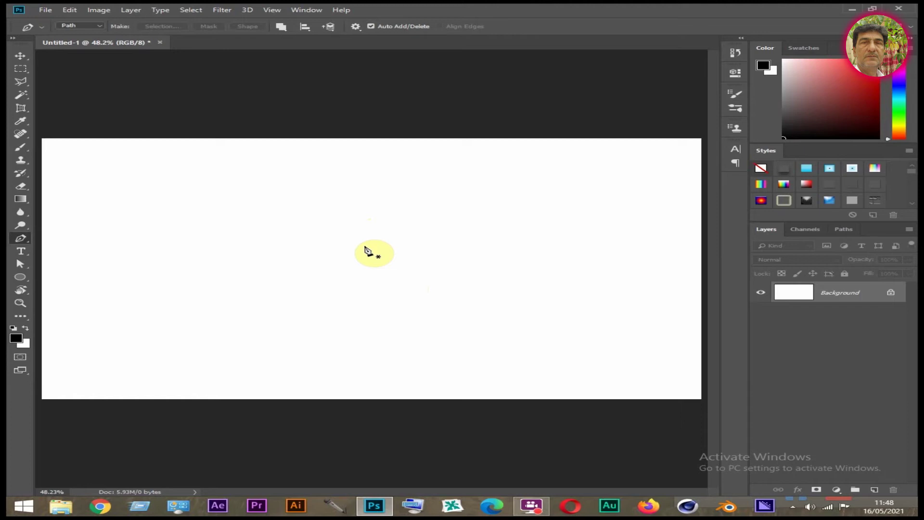
Copy the photo of the woman in the field and paste it into Untitled-1.
{"action": "left_click", "coordinate": [46, 10]}
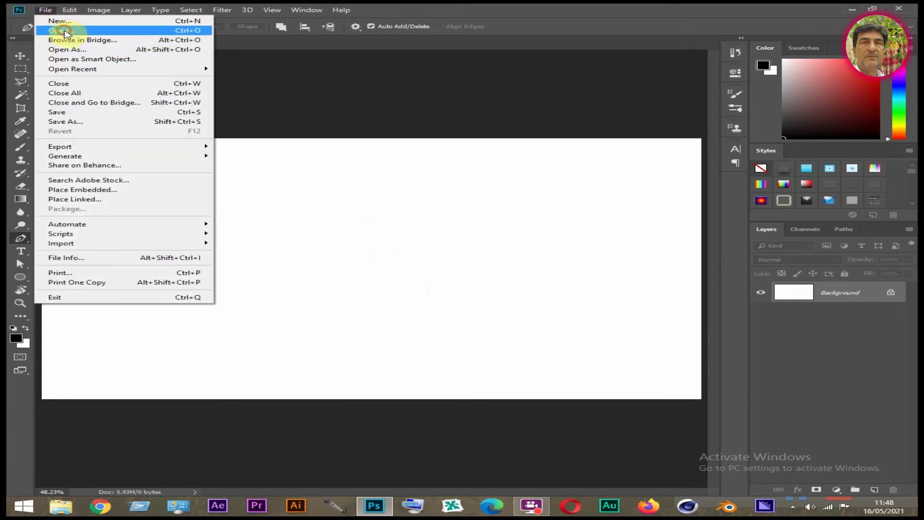
{"action": "left_click", "coordinate": [66, 33]}
{"action": "double_click", "coordinate": [299, 83]}
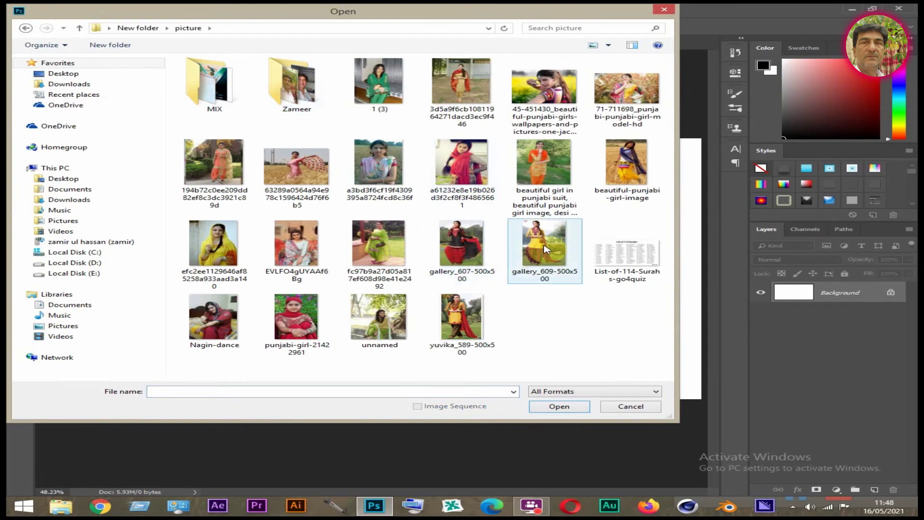
{"action": "double_click", "coordinate": [375, 162]}
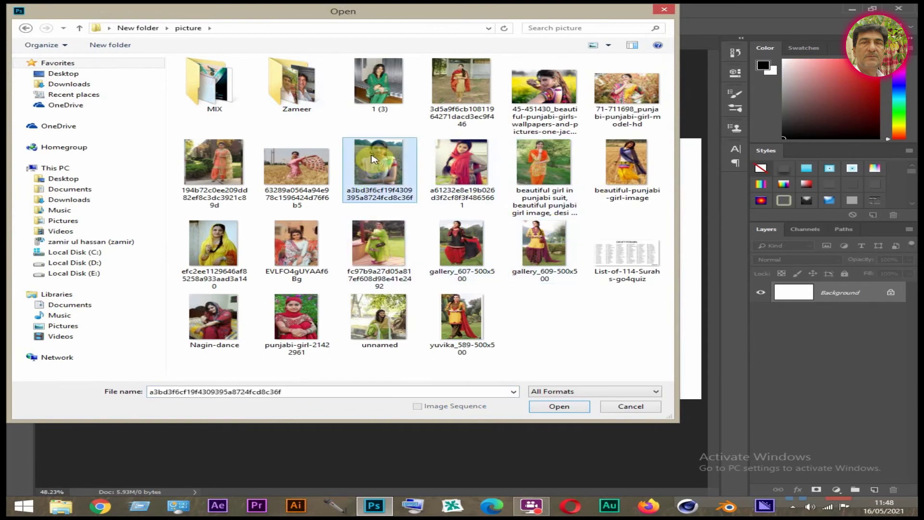
{"action": "key", "text": "ctrl+a"}
{"action": "key", "text": "ctrl+c"}
{"action": "key", "text": "ctrl+w"}
{"action": "key", "text": "ctrl+v"}
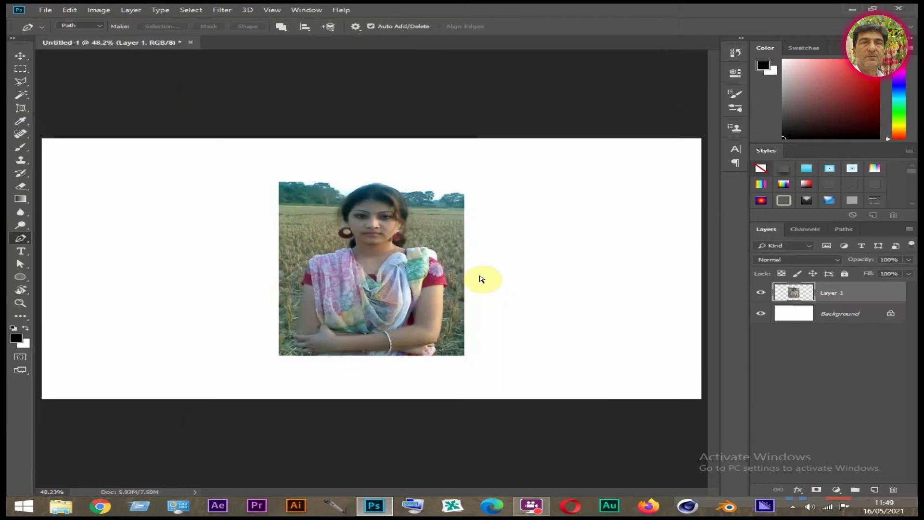
Scale the pasted photo to about 144% and commit the transform.
{"action": "key", "text": "ctrl+t"}
{"action": "left_click_drag", "start_coordinate": [466, 182], "coordinate": [523, 152]}
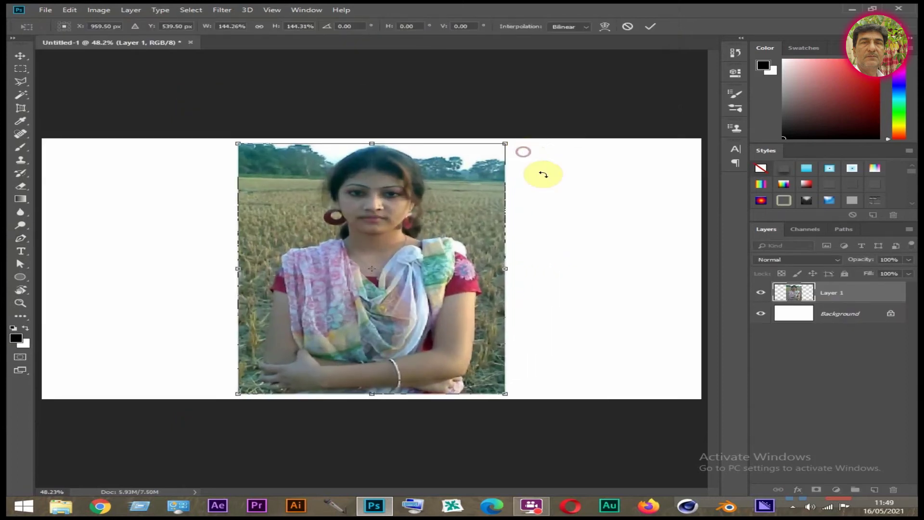
{"action": "key", "text": "Return"}
{"action": "key", "text": "p"}
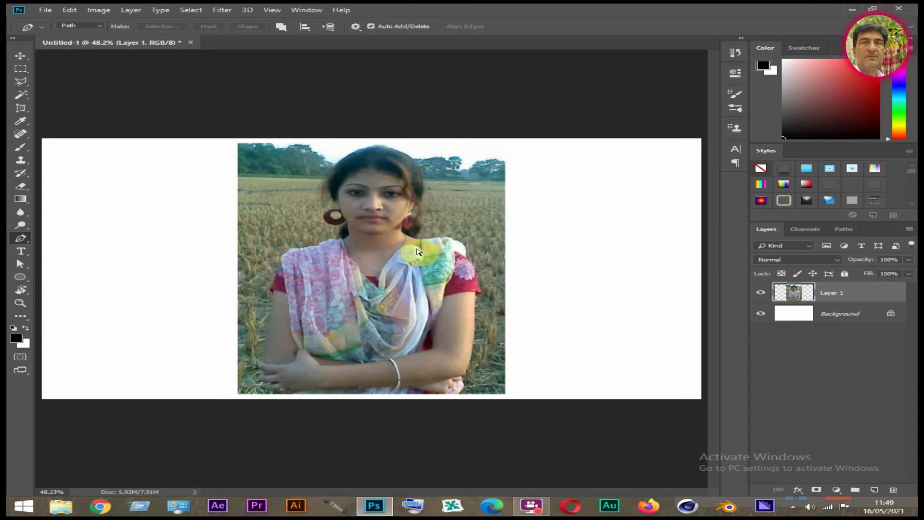
{"action": "key", "text": "ctrl+plus"}
{"action": "key", "text": "ctrl+plus"}
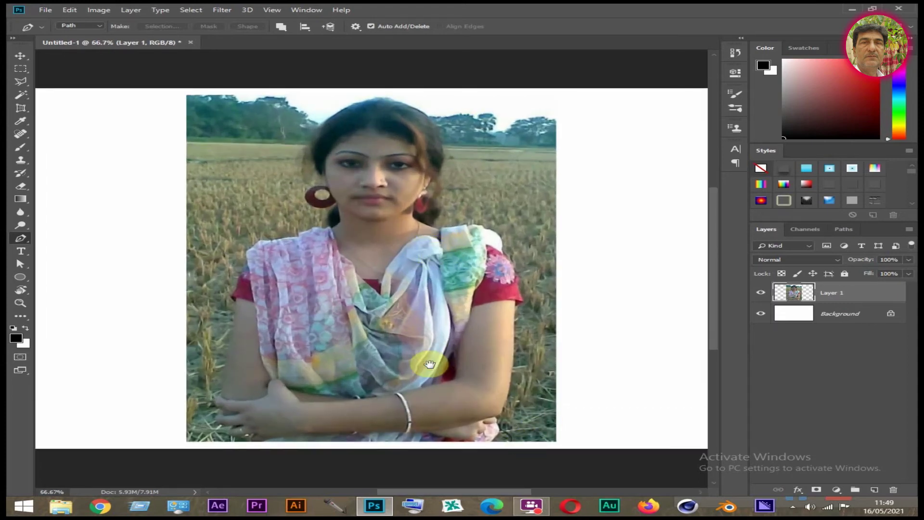
Start the outline path at the photo's bottom edge and trace up her hand and right arm.
{"action": "left_click_drag", "start_coordinate": [429, 364], "coordinate": [428, 316]}
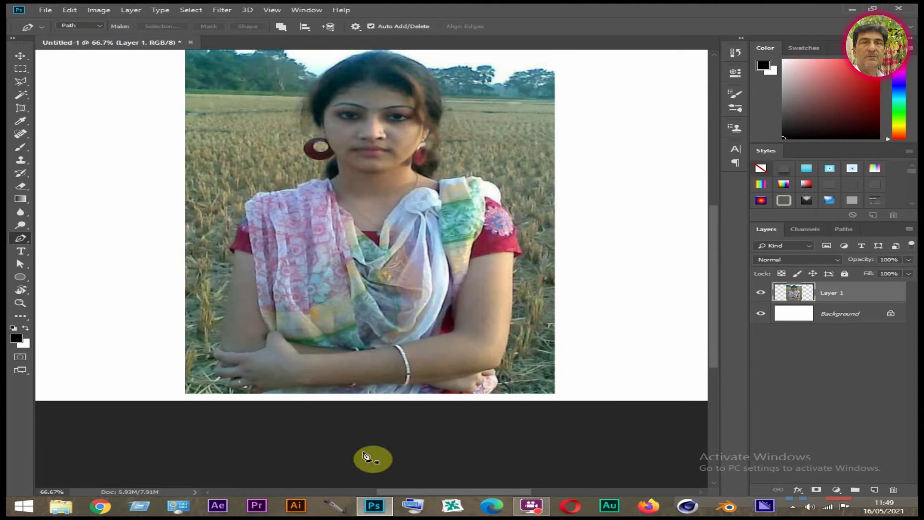
{"action": "left_click", "coordinate": [487, 393]}
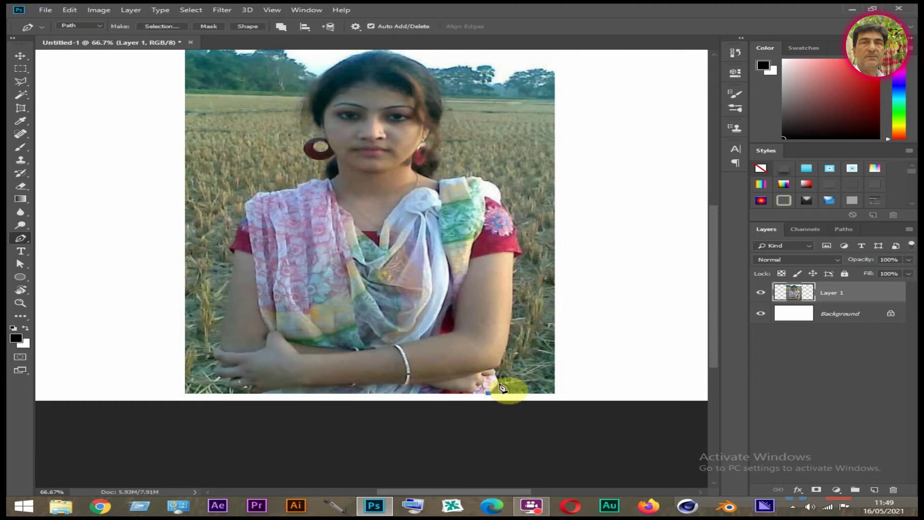
{"action": "key", "text": "ctrl+plus"}
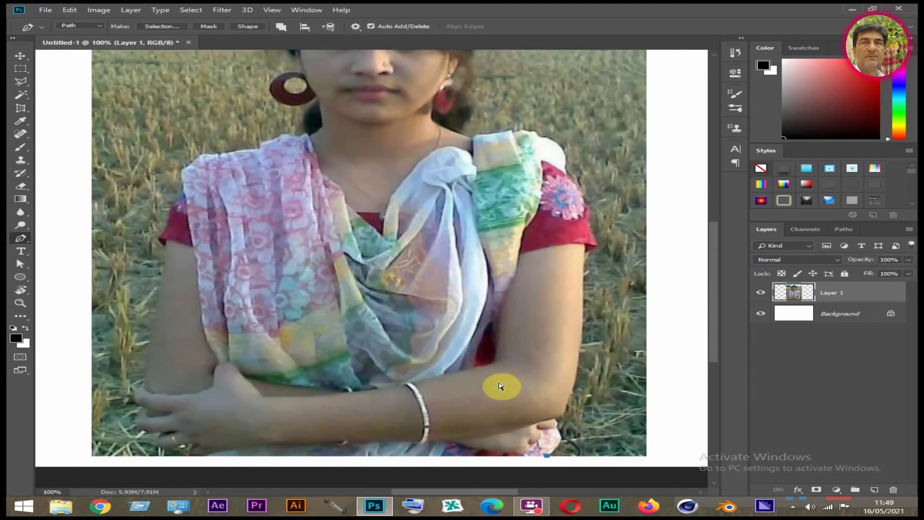
{"action": "left_click_drag", "start_coordinate": [541, 383], "coordinate": [502, 325]}
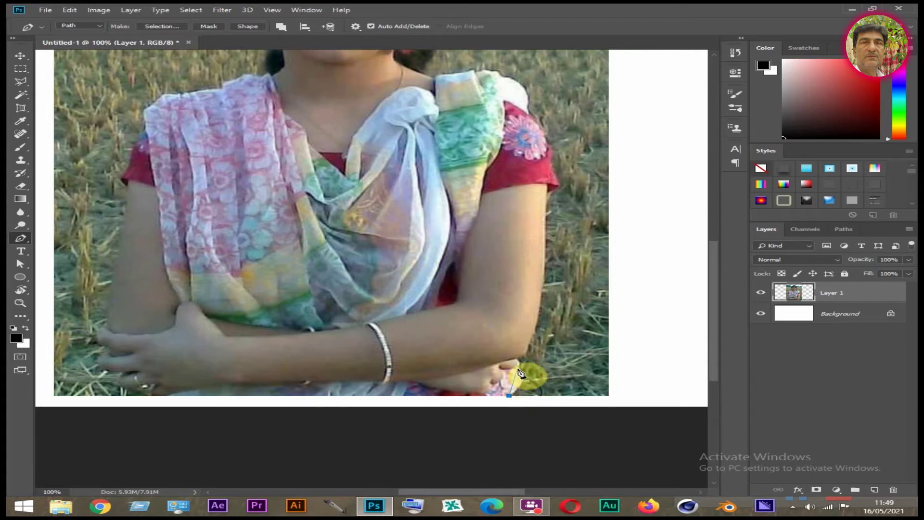
{"action": "left_click_drag", "start_coordinate": [517, 370], "coordinate": [504, 364]}
{"action": "left_click_drag", "start_coordinate": [518, 362], "coordinate": [526, 363]}
{"action": "left_click_drag", "start_coordinate": [530, 338], "coordinate": [535, 318]}
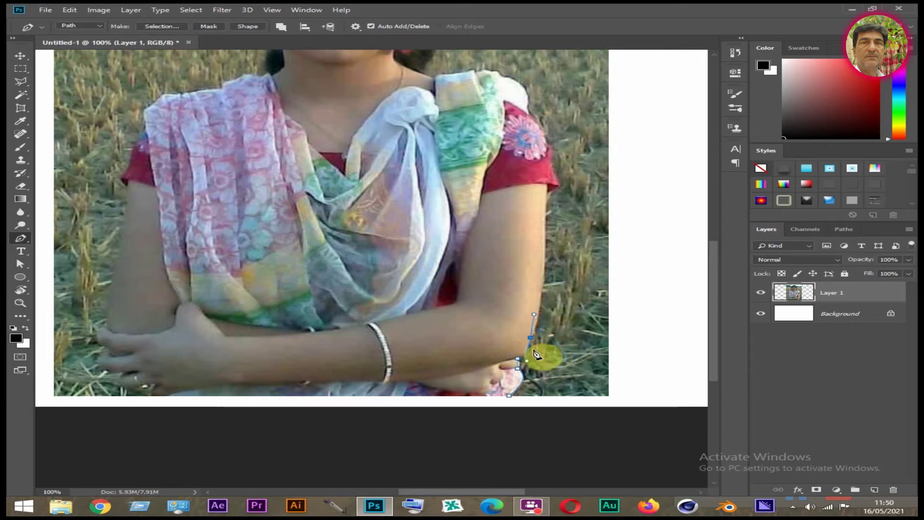
{"action": "left_click", "coordinate": [530, 338], "text": "alt"}
{"action": "left_click", "coordinate": [538, 306]}
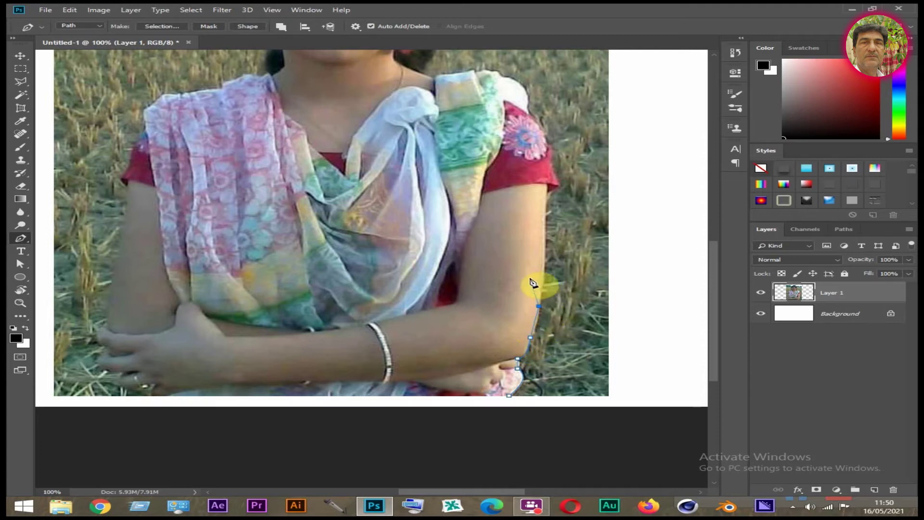
{"action": "left_click", "coordinate": [542, 262]}
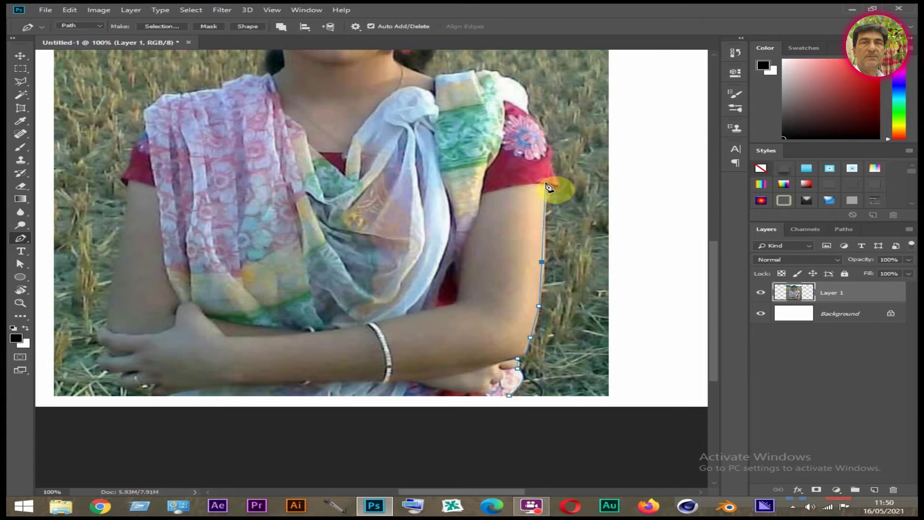
Continue the path over the sleeve and shoulder toward her neck.
{"action": "scroll", "coordinate": [601, 269], "scroll_direction": "up", "scroll_amount": 3}
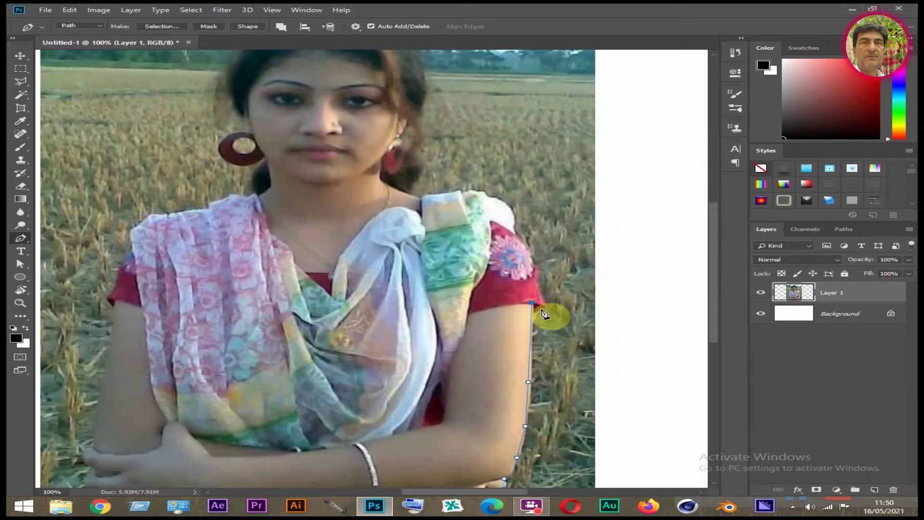
{"action": "left_click_drag", "start_coordinate": [545, 304], "coordinate": [537, 286]}
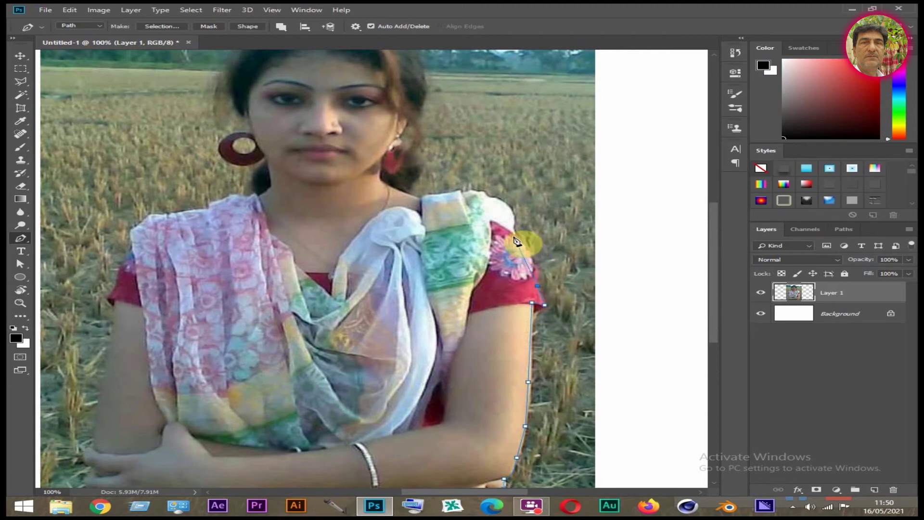
{"action": "left_click_drag", "start_coordinate": [513, 233], "coordinate": [492, 222]}
{"action": "left_click", "coordinate": [513, 233], "text": "alt"}
{"action": "left_click_drag", "start_coordinate": [472, 192], "coordinate": [431, 188]}
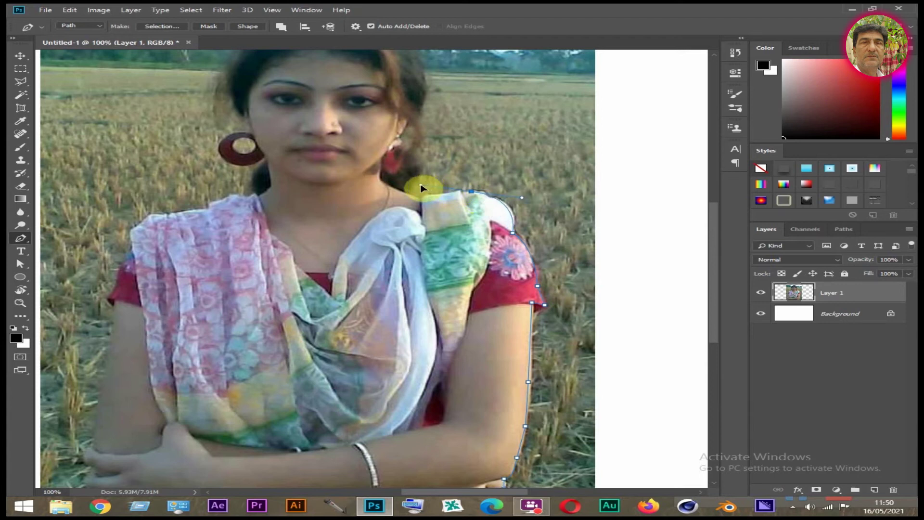
{"action": "left_click", "coordinate": [458, 192]}
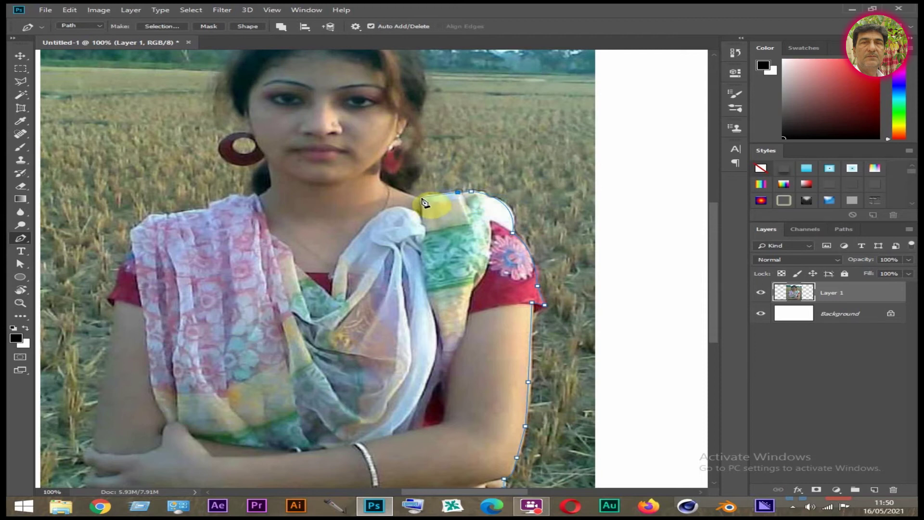
{"action": "left_click", "coordinate": [422, 198]}
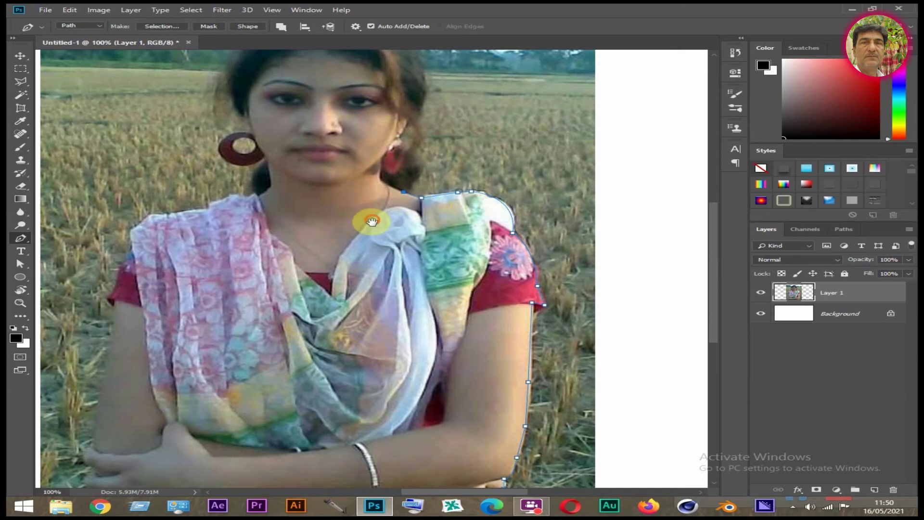
Trace the path up the neck, right earring and hair to the top of her head.
{"action": "left_click_drag", "start_coordinate": [371, 217], "coordinate": [388, 331]}
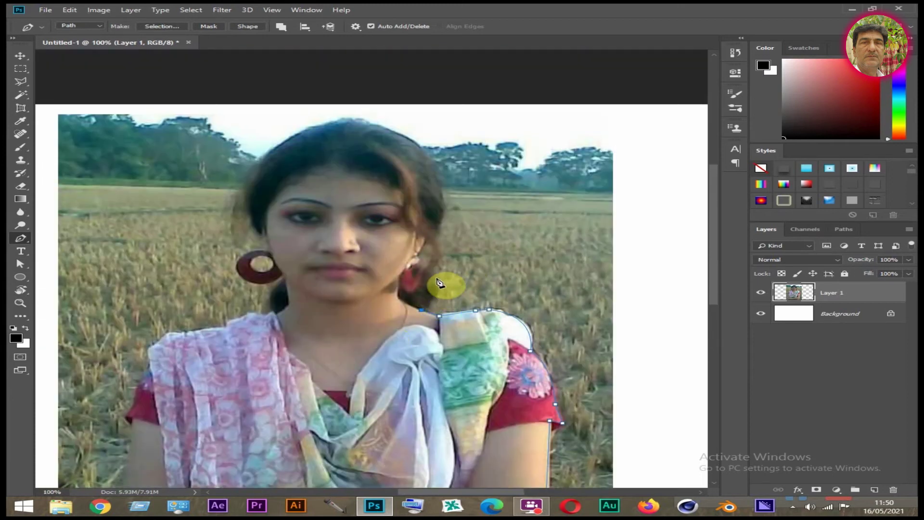
{"action": "left_click_drag", "start_coordinate": [432, 267], "coordinate": [417, 243]}
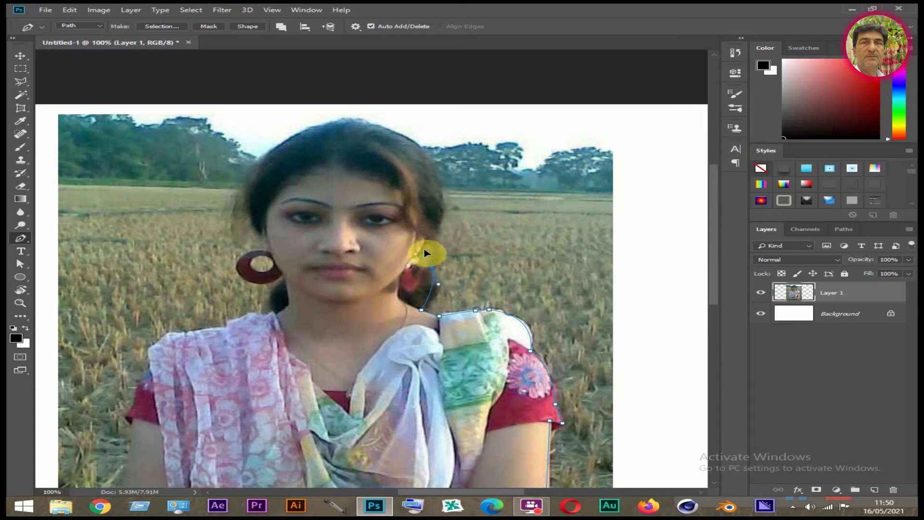
{"action": "left_click", "coordinate": [414, 238]}
{"action": "left_click_drag", "start_coordinate": [438, 234], "coordinate": [429, 220]}
{"action": "left_click", "coordinate": [439, 234]}
{"action": "left_click_drag", "start_coordinate": [427, 155], "coordinate": [397, 130]}
{"action": "left_click", "coordinate": [428, 158]}
{"action": "left_click_drag", "start_coordinate": [339, 121], "coordinate": [279, 124]}
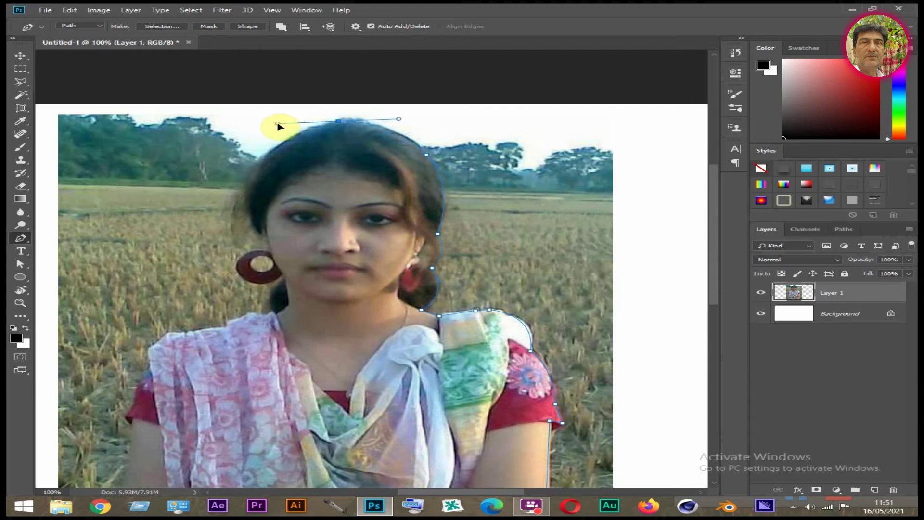
Trace down the hair's left edge and around the left earring with a curved anchor below it.
{"action": "mouse_move", "coordinate": [255, 171]}
{"action": "left_mouse_down"}
{"action": "mouse_move", "coordinate": [235, 211]}
{"action": "mouse_move", "coordinate": [276, 243]}
{"action": "mouse_move", "coordinate": [268, 262]}
{"action": "left_mouse_up"}
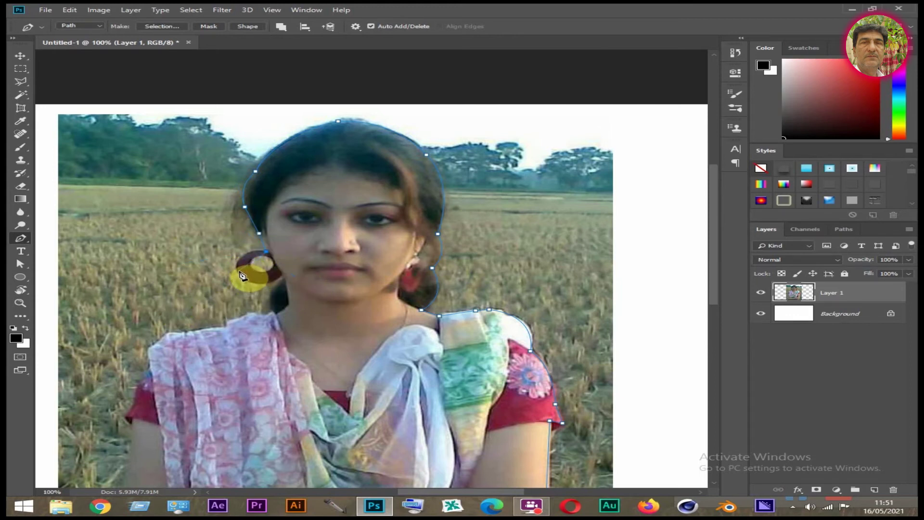
{"action": "left_click_drag", "start_coordinate": [240, 271], "coordinate": [241, 282]}
{"action": "left_click", "coordinate": [240, 273], "text": "alt"}
{"action": "left_click_drag", "start_coordinate": [283, 273], "coordinate": [298, 259]}
{"action": "left_click_drag", "start_coordinate": [312, 255], "coordinate": [314, 250]}
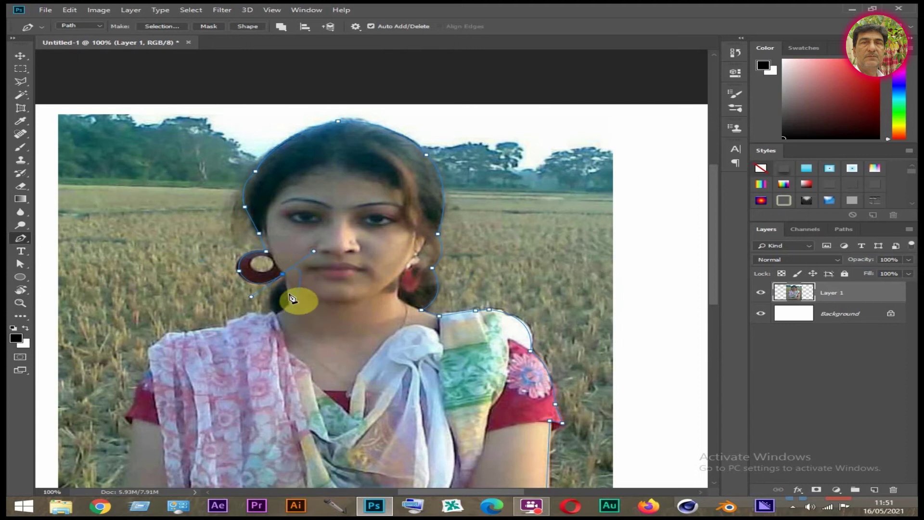
{"action": "left_click", "coordinate": [284, 275]}
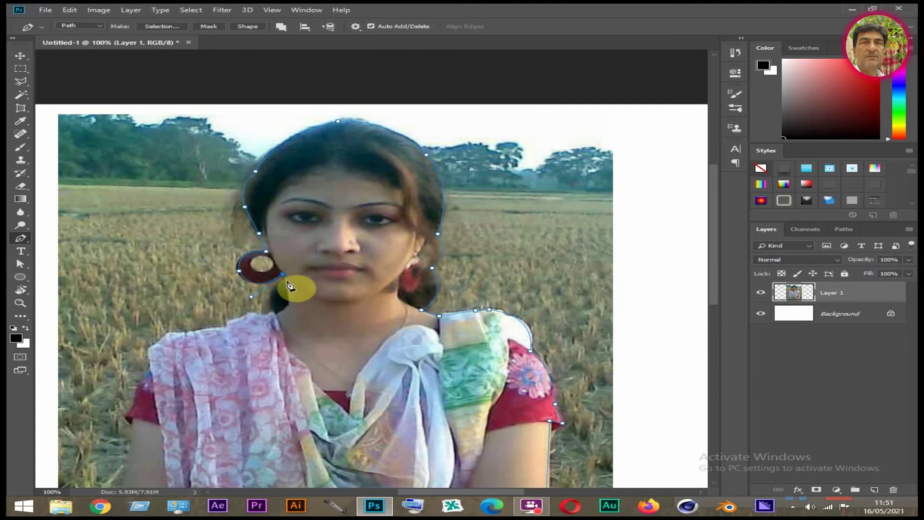
{"action": "left_click_drag", "start_coordinate": [276, 313], "coordinate": [289, 331]}
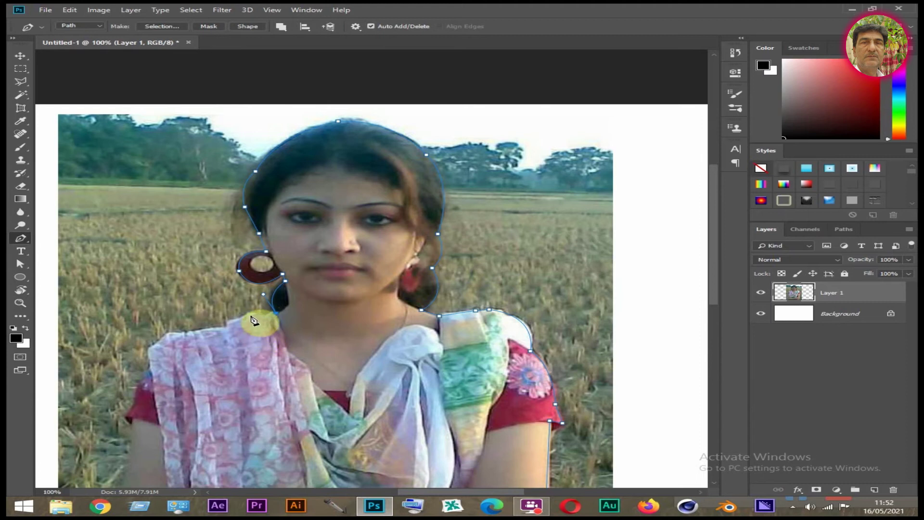
Extend the outline from the neck along and down her left shoulder.
{"action": "left_click", "coordinate": [252, 313]}
{"action": "left_click", "coordinate": [228, 310]}
{"action": "left_click", "coordinate": [232, 321]}
{"action": "left_click", "coordinate": [226, 328]}
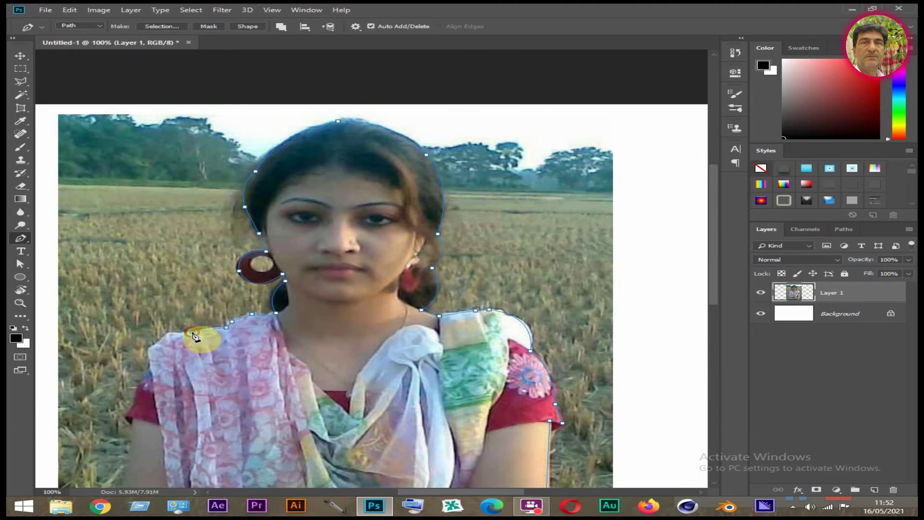
{"action": "left_click", "coordinate": [192, 331]}
{"action": "left_click", "coordinate": [164, 338]}
{"action": "left_click", "coordinate": [152, 372]}
Continue the outline down her left arm to the elbow.
{"action": "left_click_drag", "start_coordinate": [237, 371], "coordinate": [346, 186]}
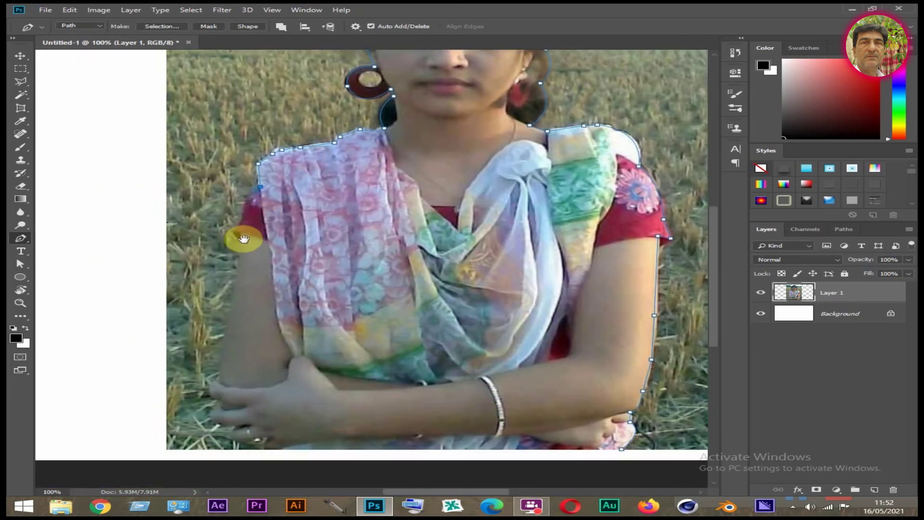
{"action": "left_click_drag", "start_coordinate": [244, 239], "coordinate": [249, 230]}
{"action": "left_click", "coordinate": [258, 187]}
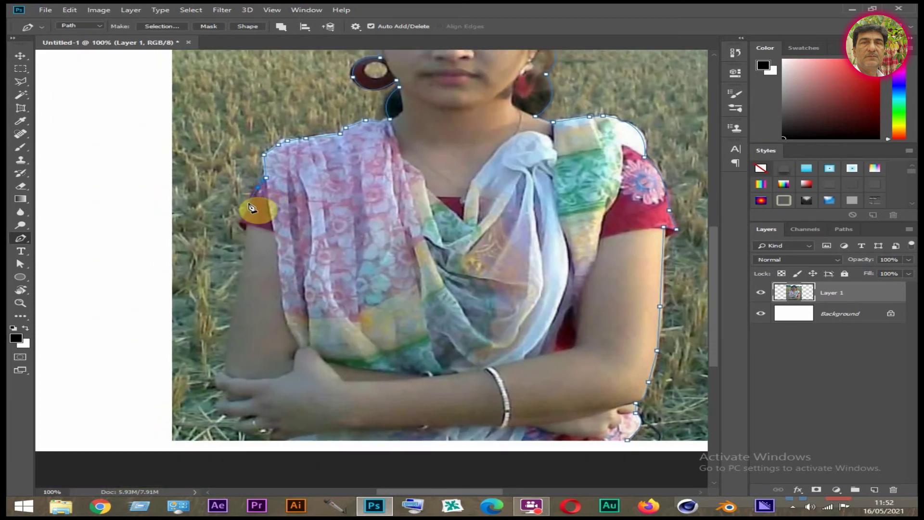
{"action": "left_click", "coordinate": [247, 206]}
{"action": "left_click", "coordinate": [241, 220]}
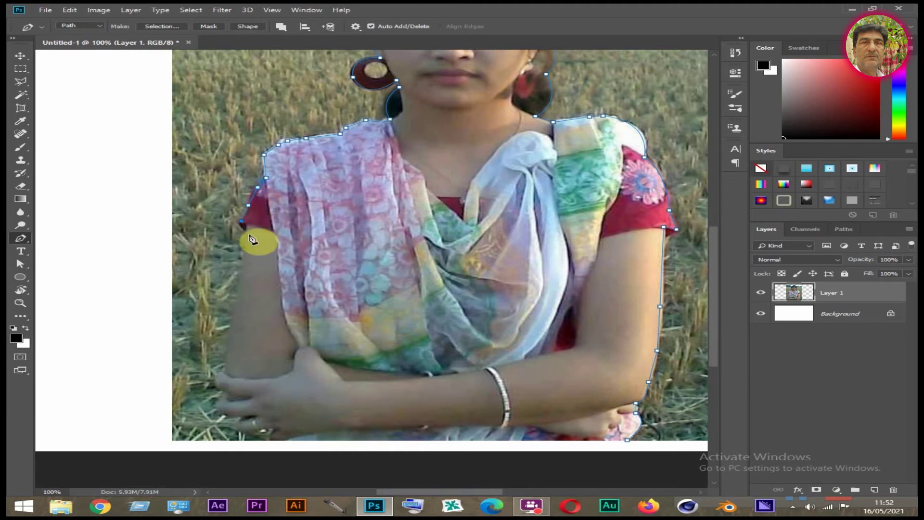
{"action": "left_click", "coordinate": [247, 232]}
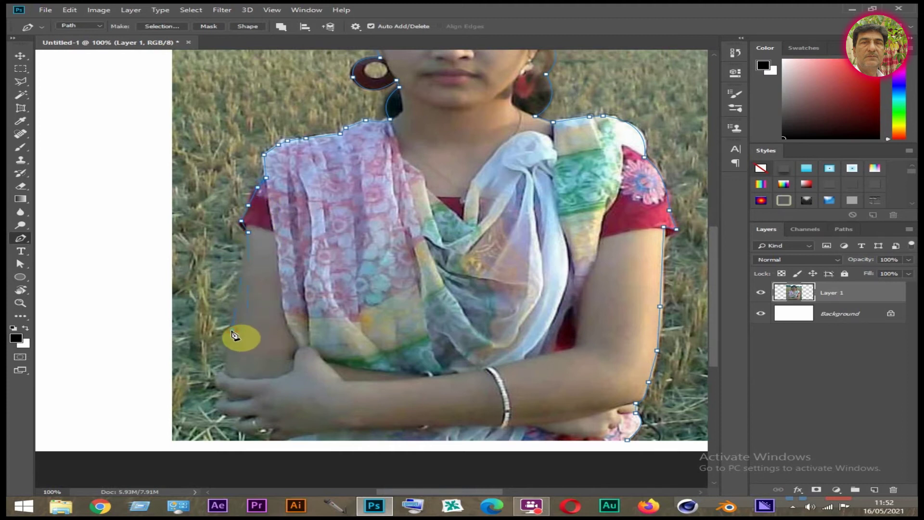
{"action": "left_click", "coordinate": [232, 330]}
{"action": "left_click", "coordinate": [226, 373]}
Trace around her folded hands along the bottom edge and close the path at its start.
{"action": "left_click_drag", "start_coordinate": [357, 322], "coordinate": [406, 227]}
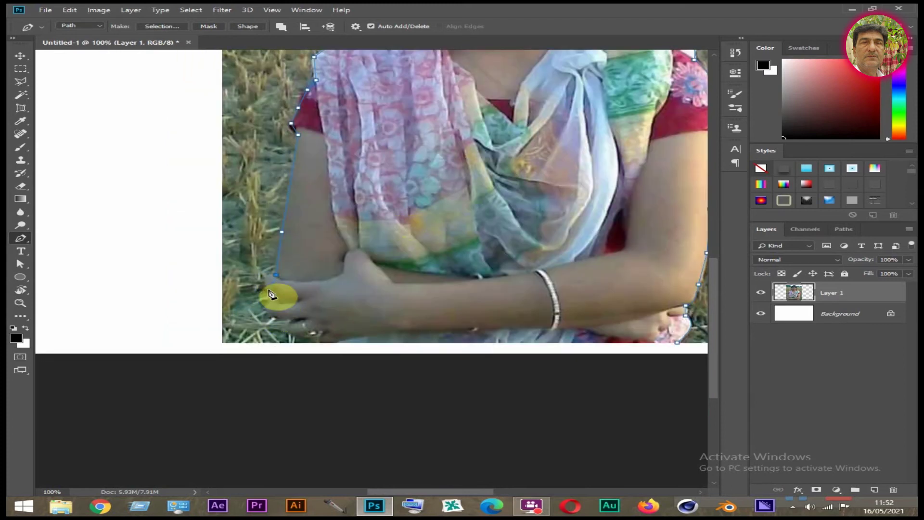
{"action": "left_click_drag", "start_coordinate": [271, 291], "coordinate": [284, 303]}
{"action": "left_click", "coordinate": [268, 303]}
{"action": "left_click", "coordinate": [272, 314]}
{"action": "left_click", "coordinate": [291, 319]}
{"action": "left_click_drag", "start_coordinate": [371, 307], "coordinate": [371, 274]}
{"action": "left_click", "coordinate": [296, 302]}
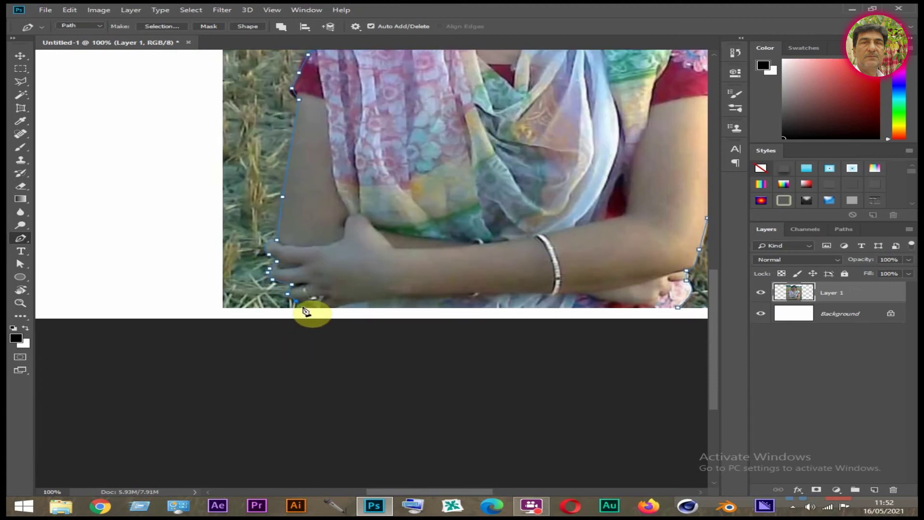
{"action": "left_click", "coordinate": [303, 308]}
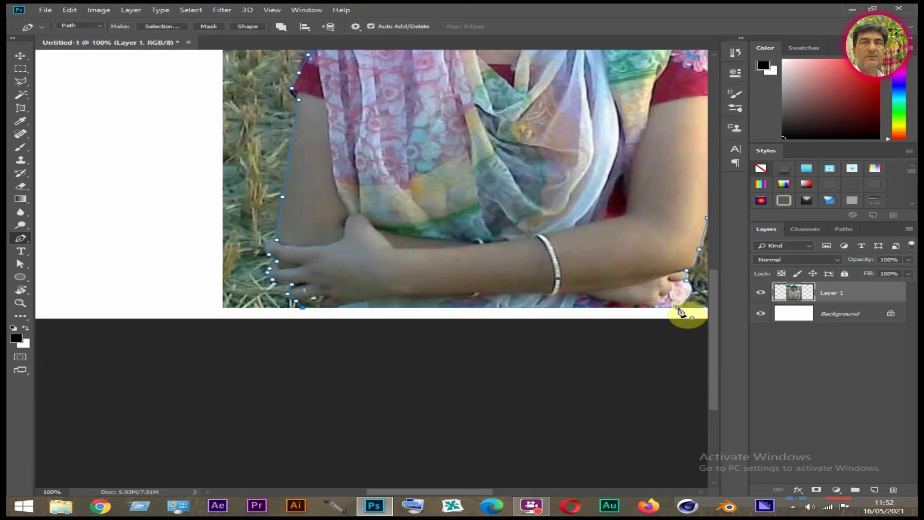
{"action": "left_click", "coordinate": [678, 308]}
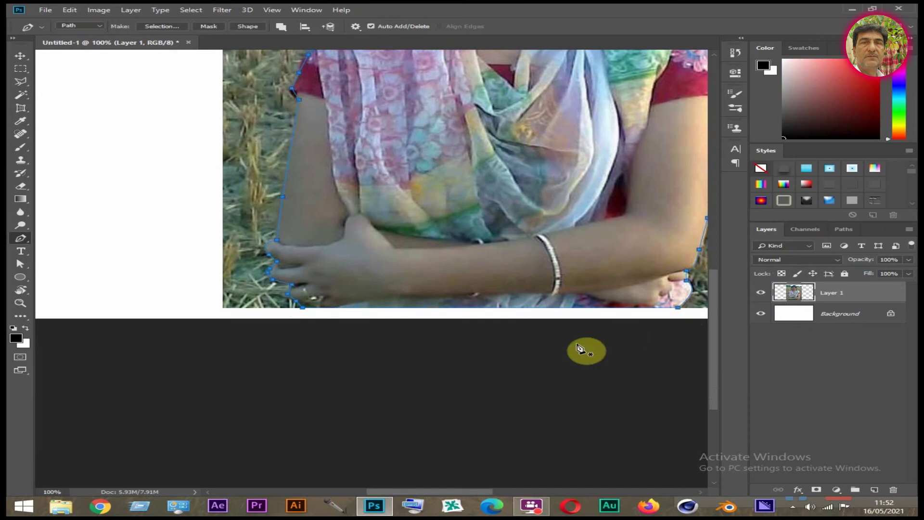
{"action": "key", "text": "ctrl+0"}
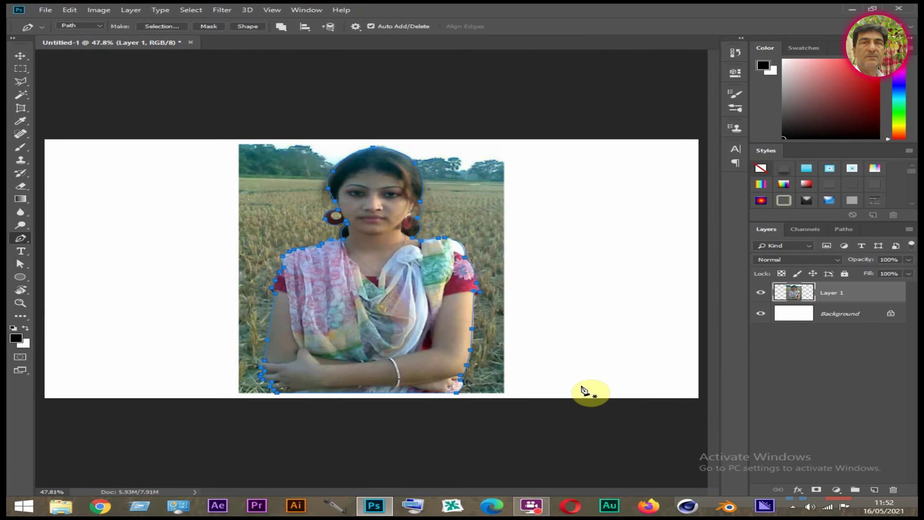
Turn the traced outline into a 2-pixel feathered selection and put the woman on a new layer.
{"action": "right_click", "coordinate": [368, 274]}
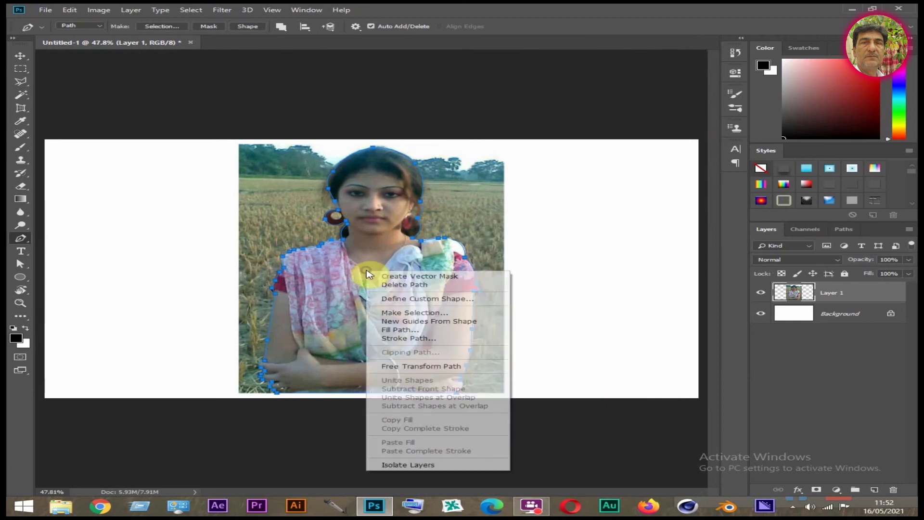
{"action": "left_click", "coordinate": [408, 313]}
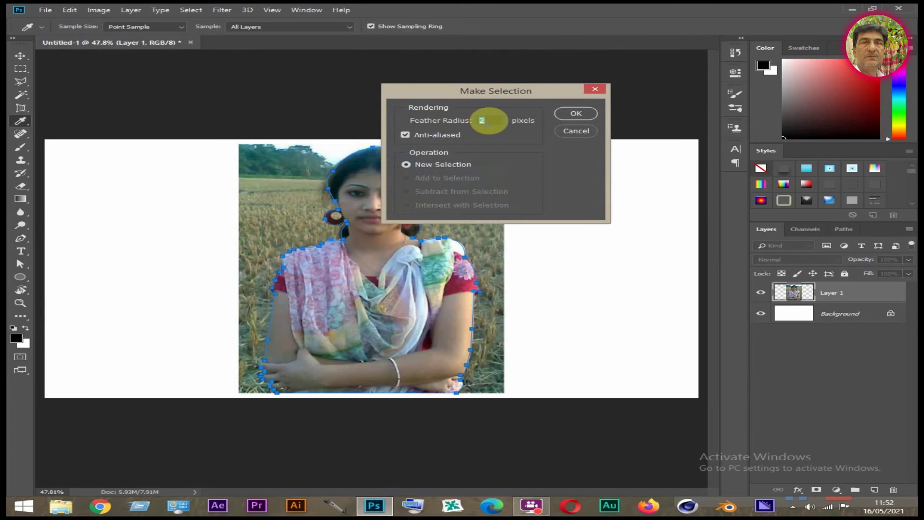
{"action": "left_click", "coordinate": [578, 115]}
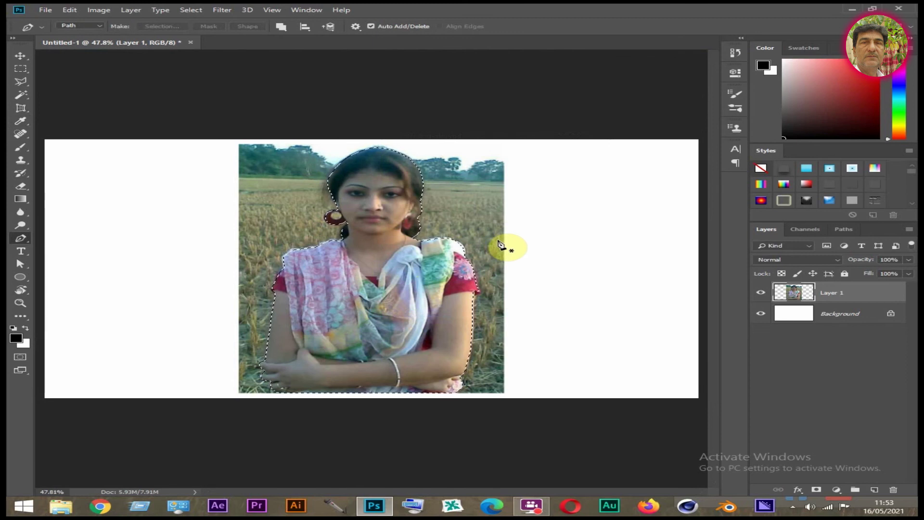
{"action": "left_click", "coordinate": [69, 10]}
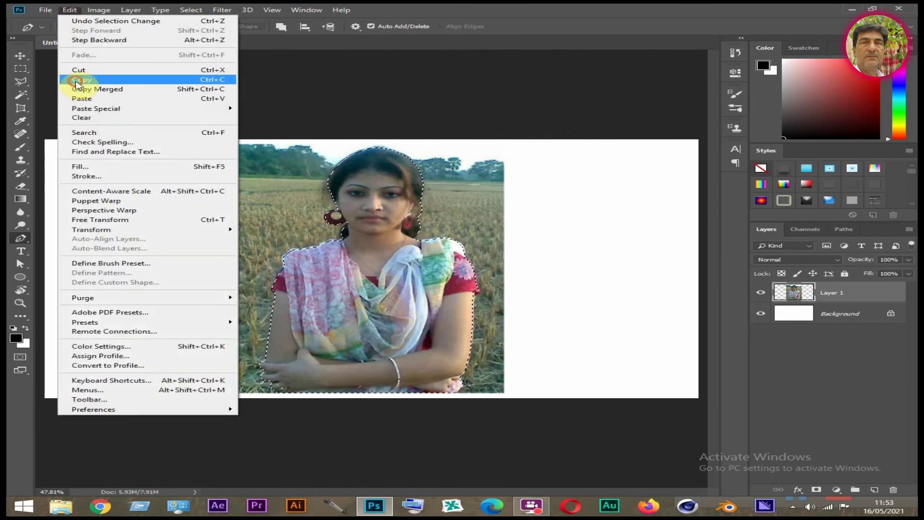
{"action": "left_click", "coordinate": [80, 80]}
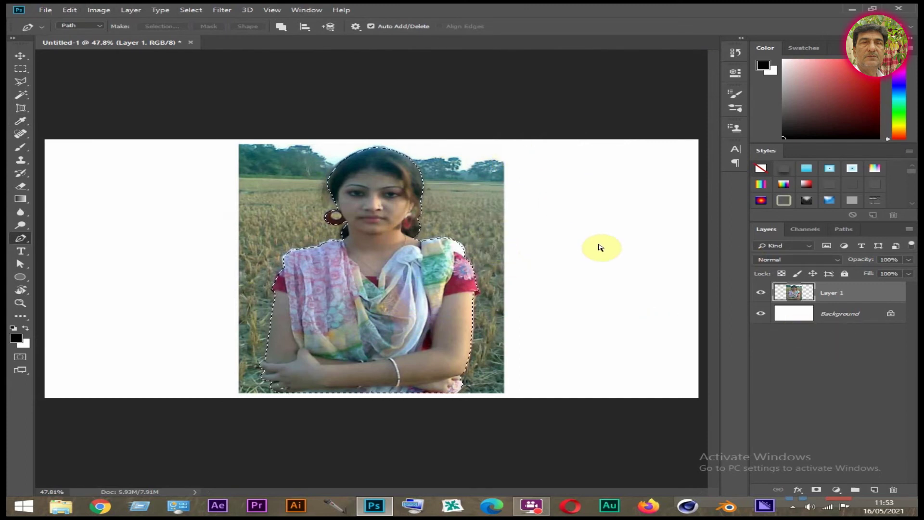
{"action": "key", "text": "ctrl+j"}
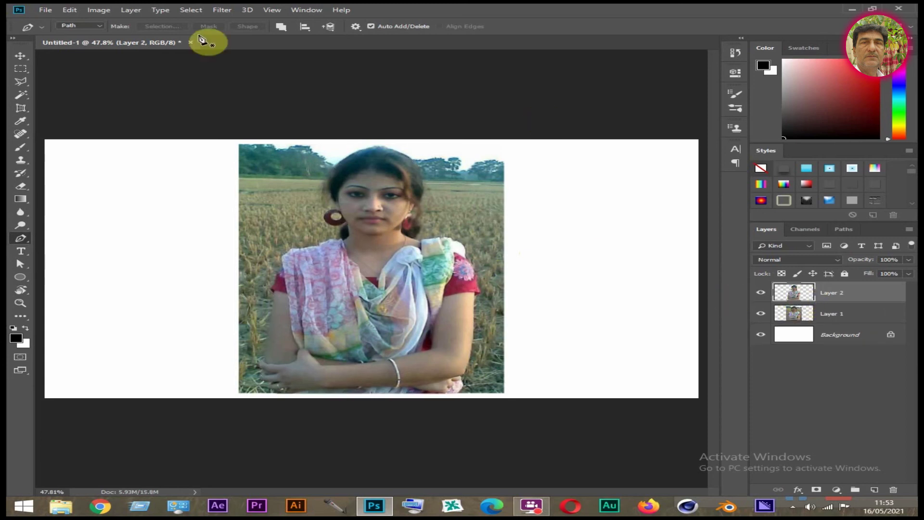
Hide and delete the original Layer 1, then nudge the cut-out woman slightly.
{"action": "left_click", "coordinate": [70, 12]}
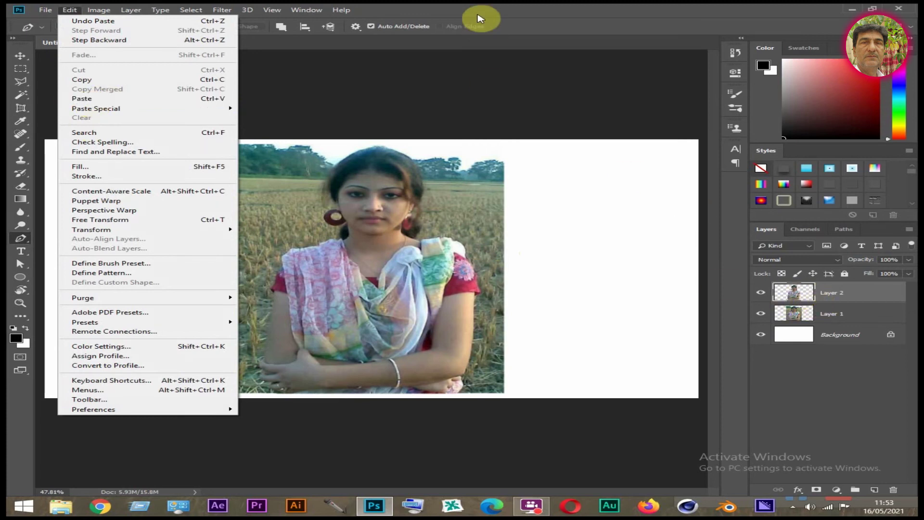
{"action": "left_click", "coordinate": [676, 118]}
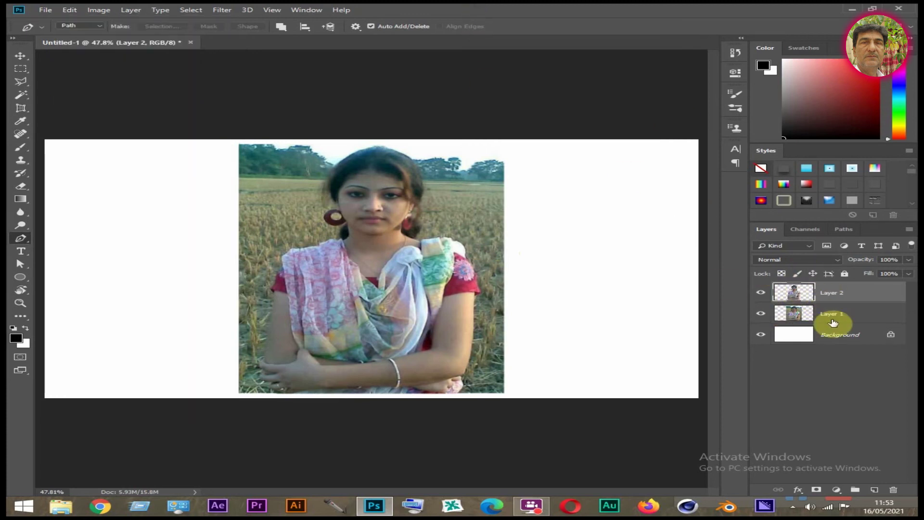
{"action": "left_click", "coordinate": [761, 316]}
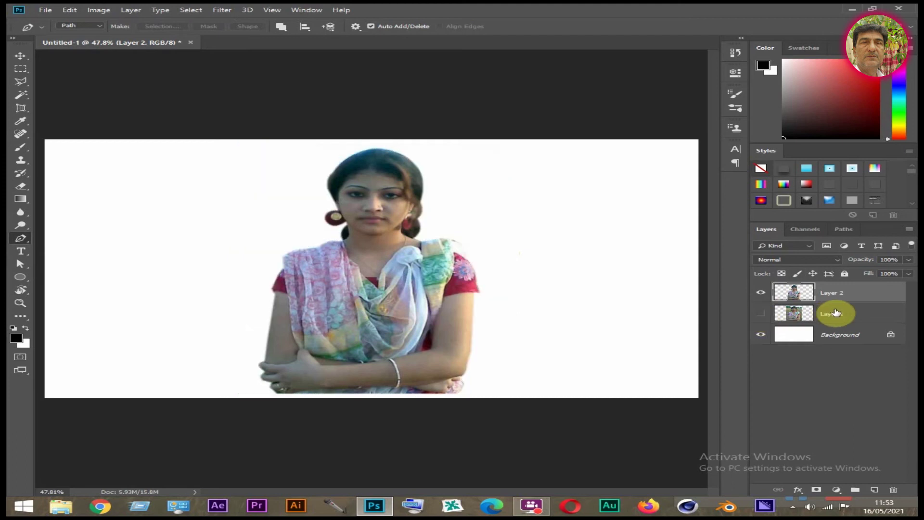
{"action": "left_click_drag", "start_coordinate": [835, 313], "coordinate": [893, 489]}
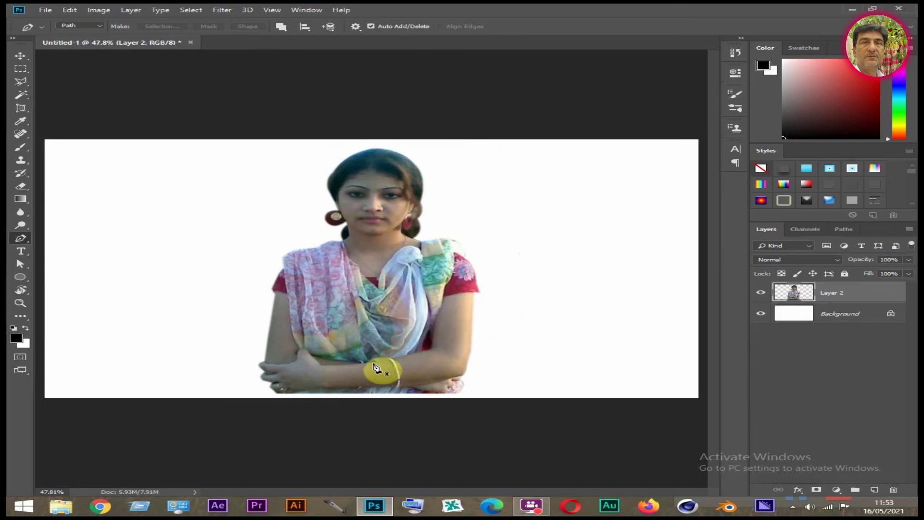
{"action": "left_click", "coordinate": [20, 55]}
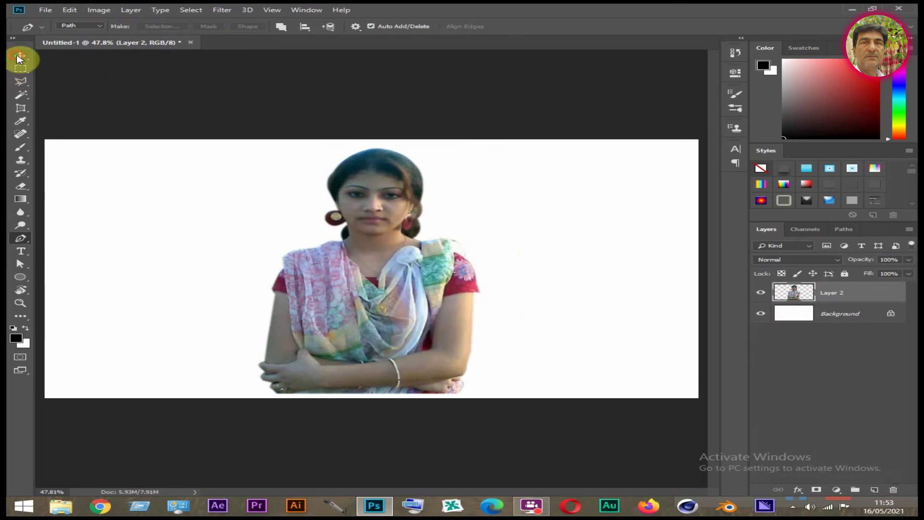
{"action": "left_click_drag", "start_coordinate": [380, 299], "coordinate": [394, 289]}
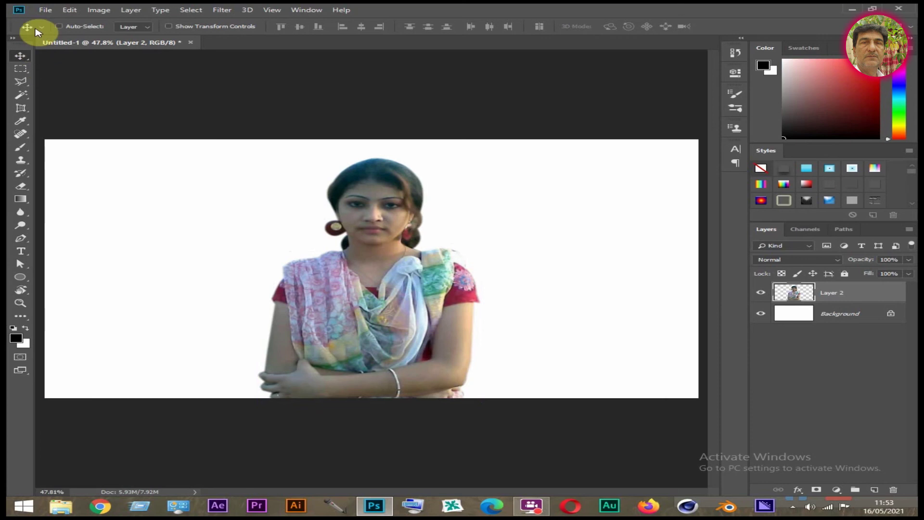
{"action": "left_click", "coordinate": [46, 11]}
Open the '233 copy' garden image from the MIX folder and copy the whole painting.
{"action": "left_click", "coordinate": [62, 31]}
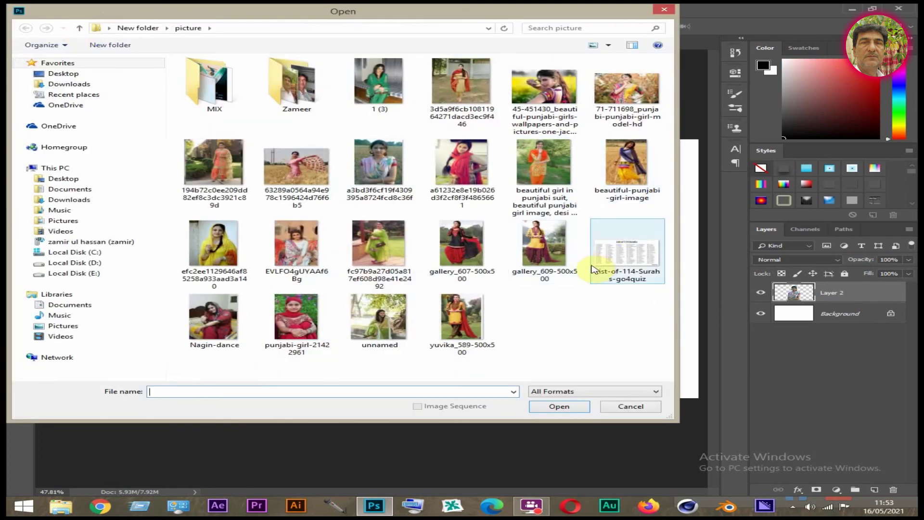
{"action": "double_click", "coordinate": [212, 87]}
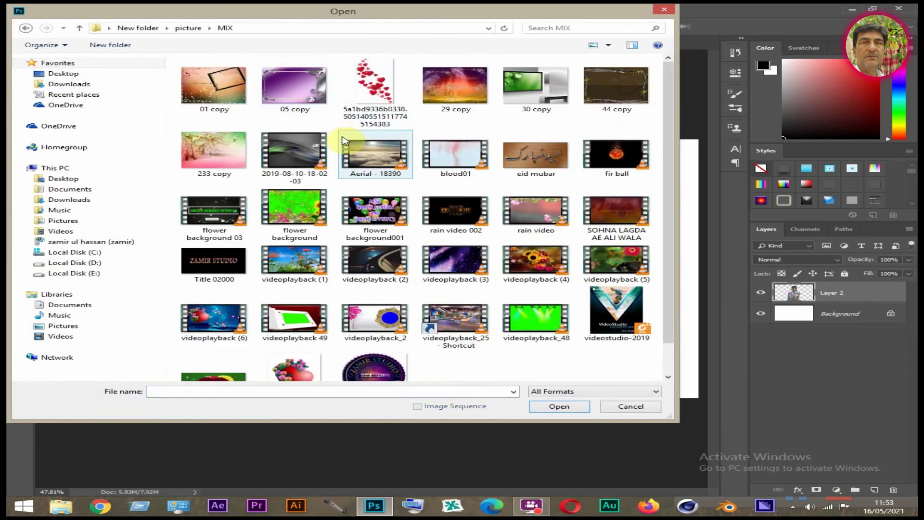
{"action": "double_click", "coordinate": [213, 150]}
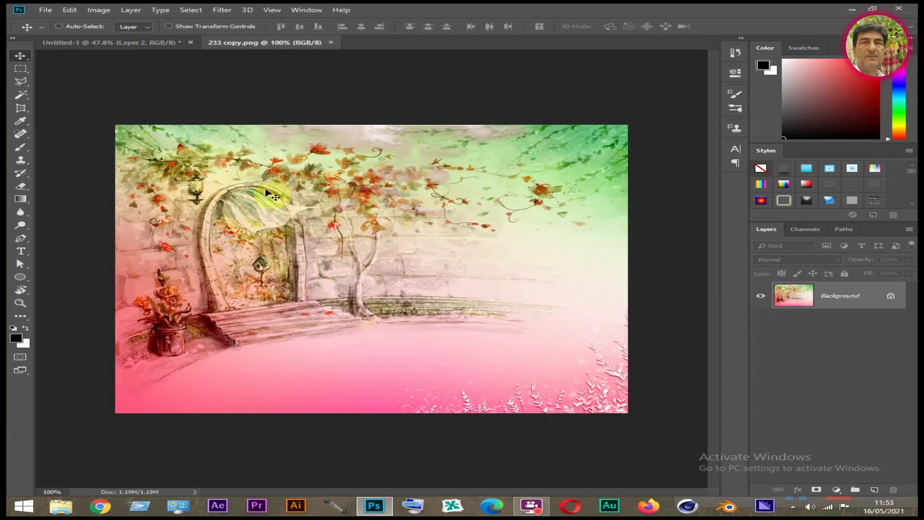
{"action": "key", "text": "ctrl+a"}
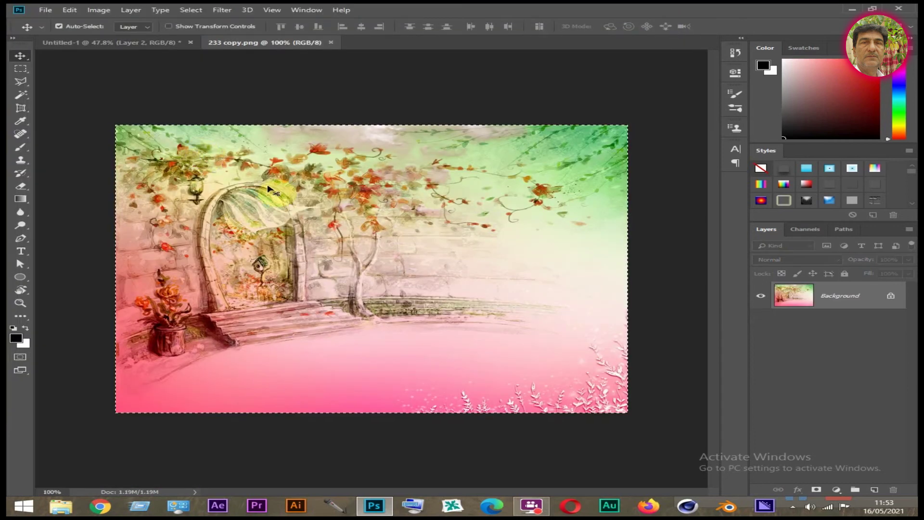
{"action": "key", "text": "ctrl+w"}
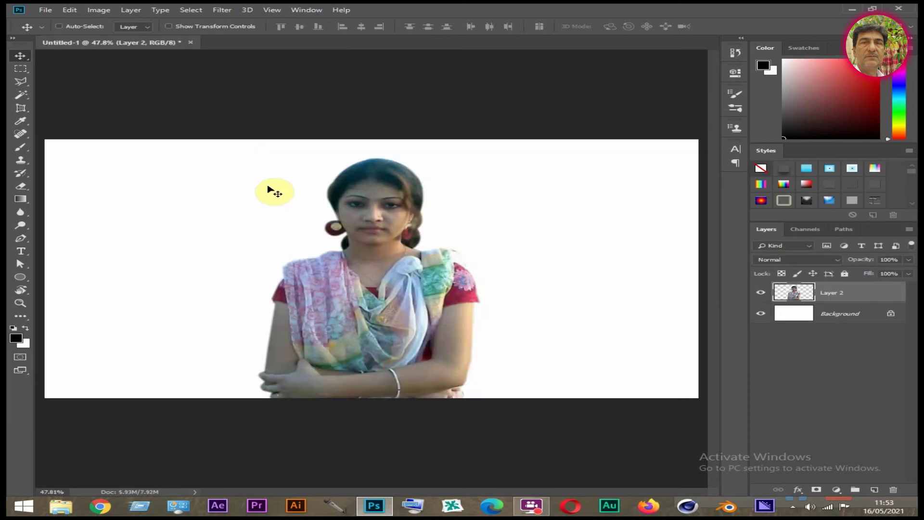
Paste the garden into Untitled-1, stretch it over the canvas, and put the woman's layer above it.
{"action": "key", "text": "ctrl+v"}
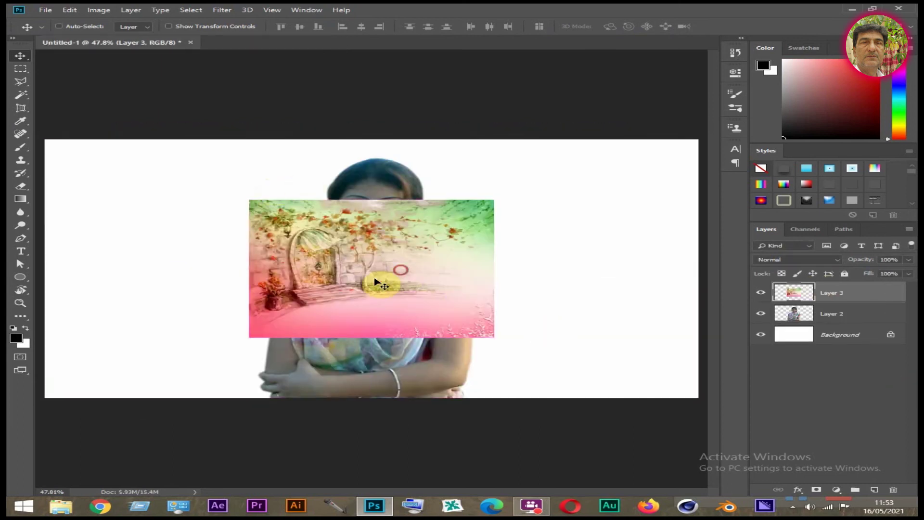
{"action": "left_click_drag", "start_coordinate": [376, 280], "coordinate": [189, 341]}
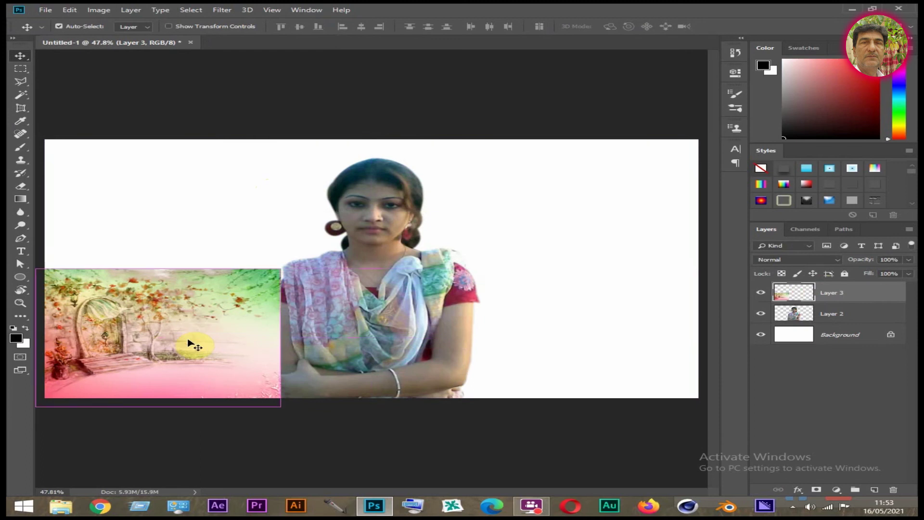
{"action": "key", "text": "ctrl+t"}
{"action": "left_click_drag", "start_coordinate": [281, 267], "coordinate": [698, 131]}
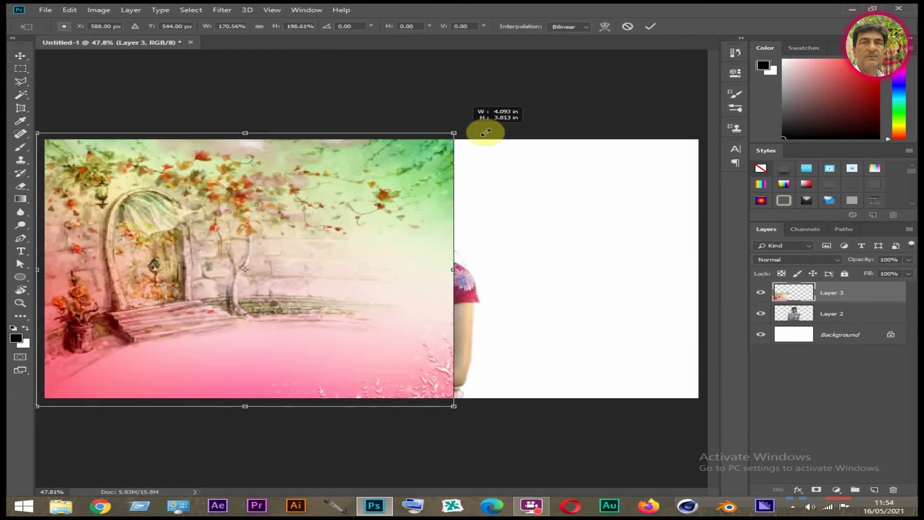
{"action": "key", "text": "Return"}
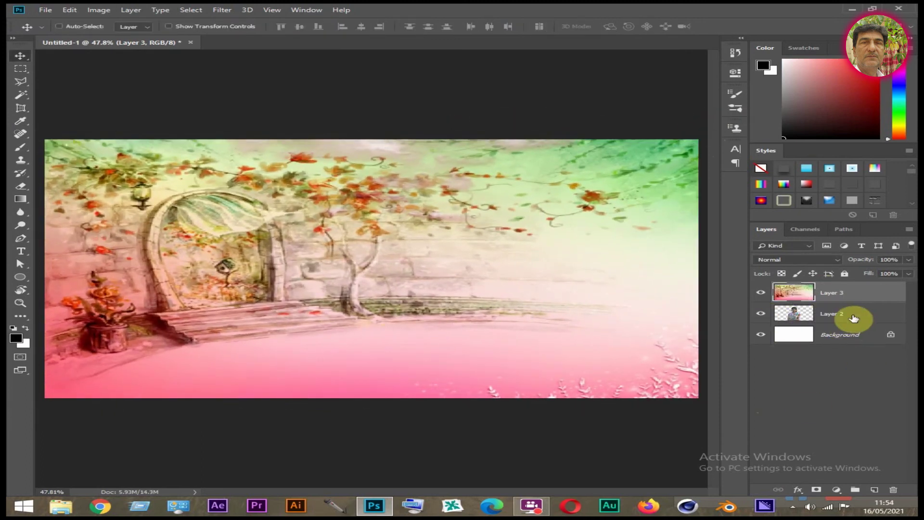
{"action": "left_click_drag", "start_coordinate": [837, 316], "coordinate": [831, 285]}
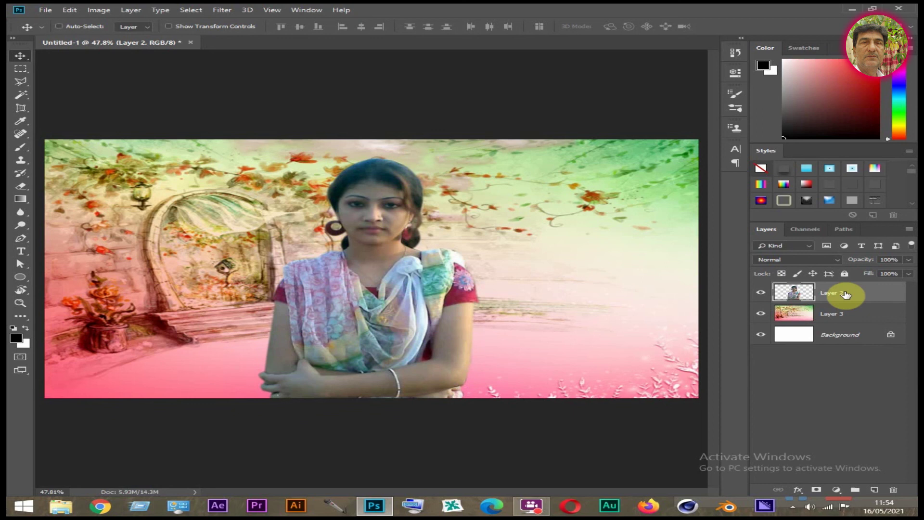
Delete Layer 2 and Layer 3 to leave only the white background, with the Pen Tool active.
{"action": "key", "text": "Delete"}
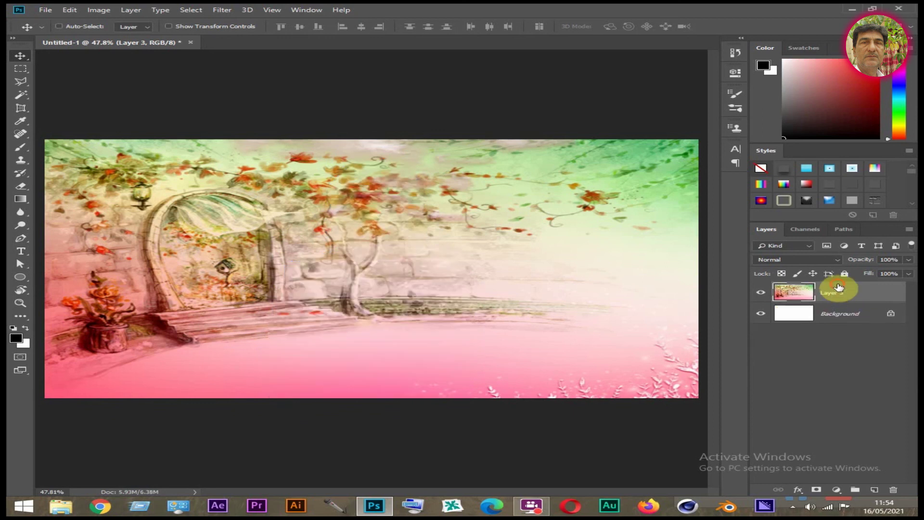
{"action": "key", "text": "Delete"}
{"action": "left_click", "coordinate": [22, 239]}
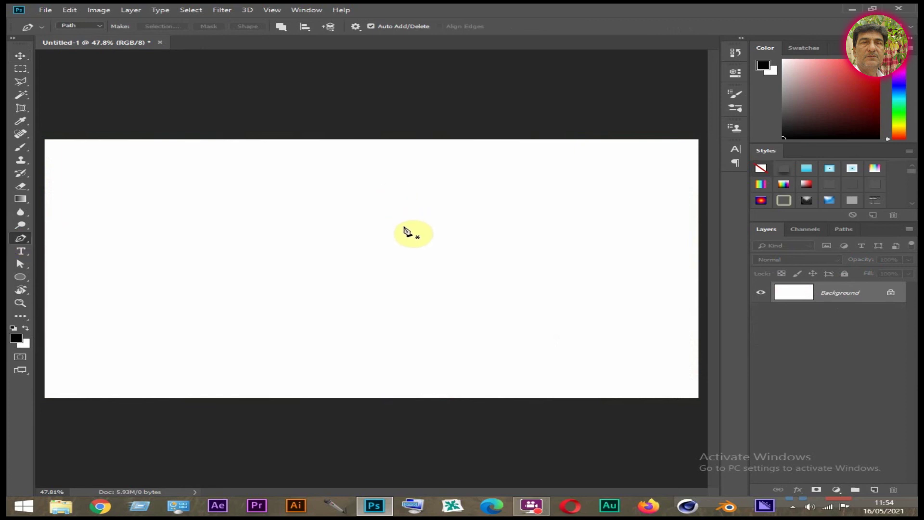
Pen a closed heart: top-centre anchor, curved left lobe, bottom point, curved right lobe.
{"action": "left_click", "coordinate": [373, 218]}
{"action": "mouse_move", "coordinate": [304, 217]}
{"action": "left_mouse_down"}
{"action": "mouse_move", "coordinate": [290, 245]}
{"action": "mouse_move", "coordinate": [276, 249]}
{"action": "left_mouse_up"}
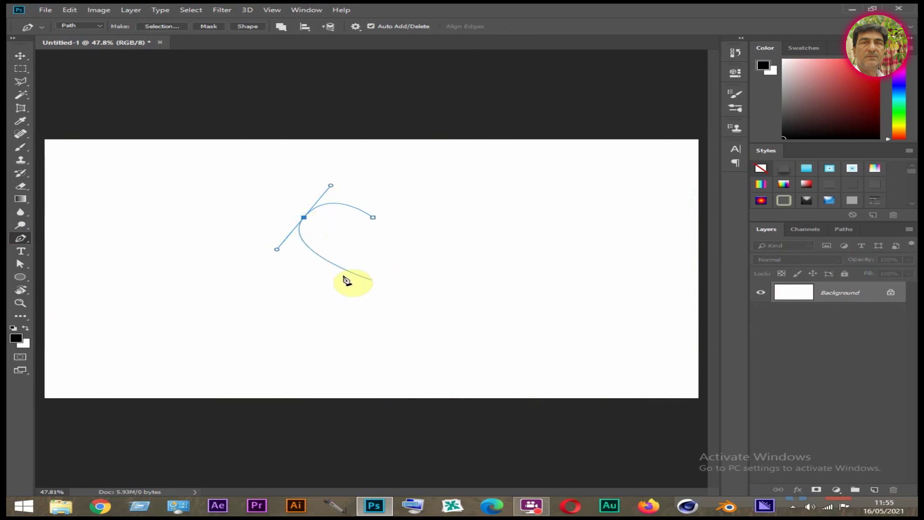
{"action": "left_click", "coordinate": [372, 276]}
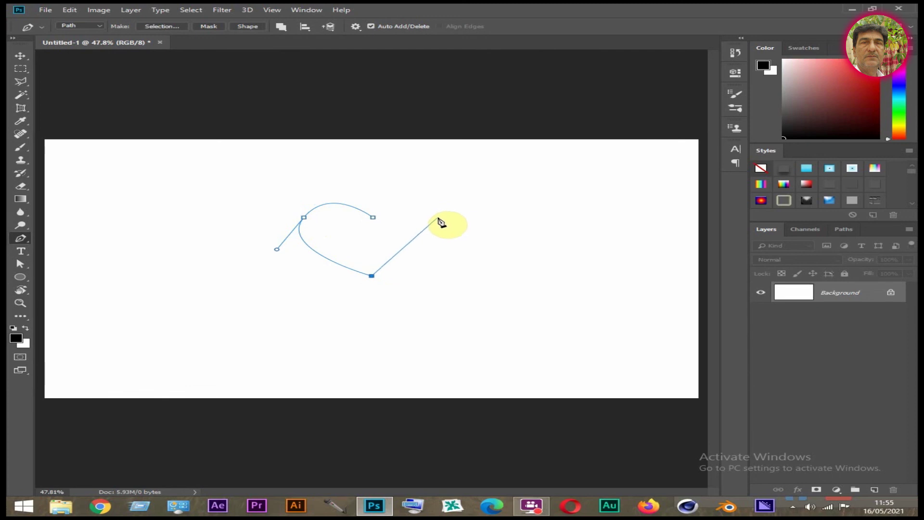
{"action": "mouse_move", "coordinate": [436, 217]}
{"action": "left_mouse_down"}
{"action": "mouse_move", "coordinate": [443, 161]}
{"action": "mouse_move", "coordinate": [413, 189]}
{"action": "left_mouse_up"}
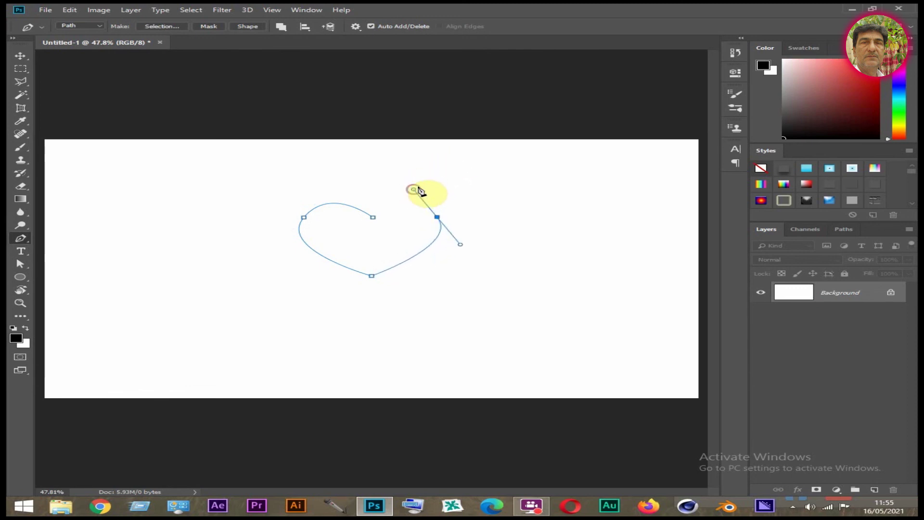
{"action": "left_click", "coordinate": [373, 218]}
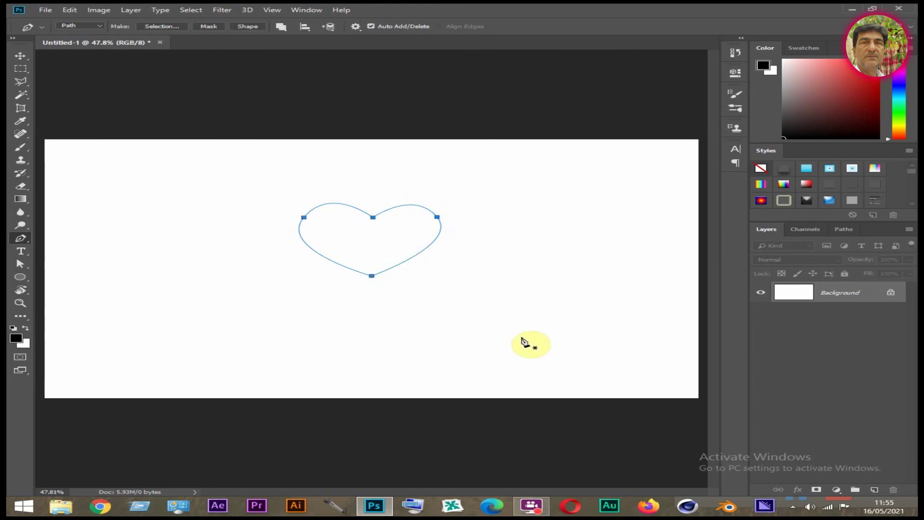
Convert the heart path into a 2-pixel feathered selection.
{"action": "right_click", "coordinate": [365, 236]}
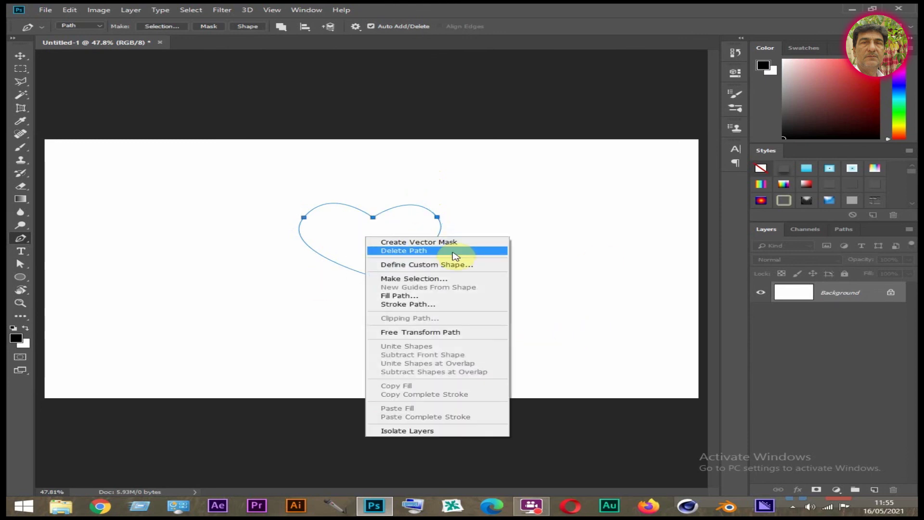
{"action": "left_click", "coordinate": [414, 279]}
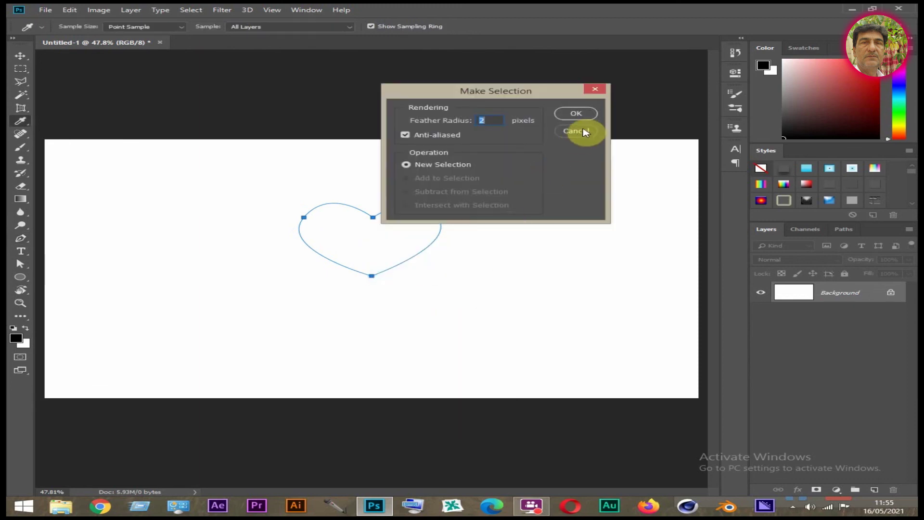
{"action": "left_click", "coordinate": [576, 114]}
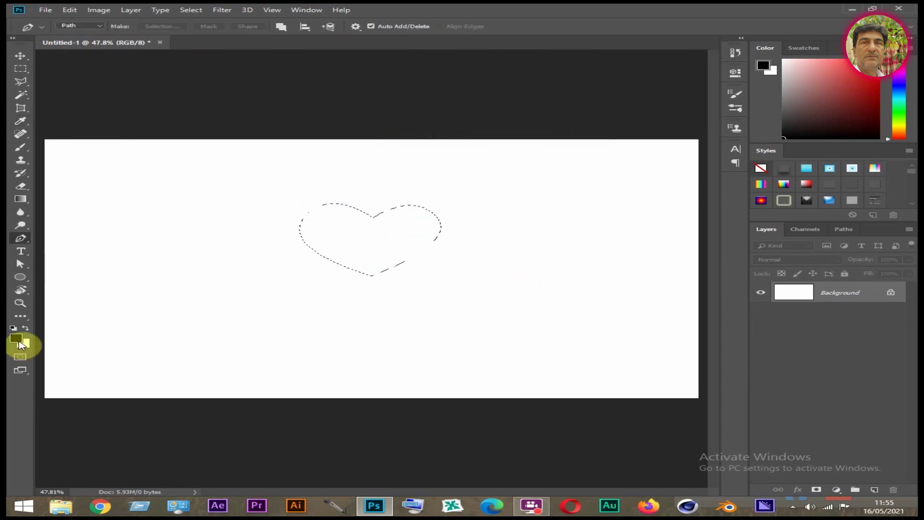
Set the foreground colour to red de1b1b and fill the heart selection with it.
{"action": "left_click", "coordinate": [19, 340]}
{"action": "left_click", "coordinate": [637, 337]}
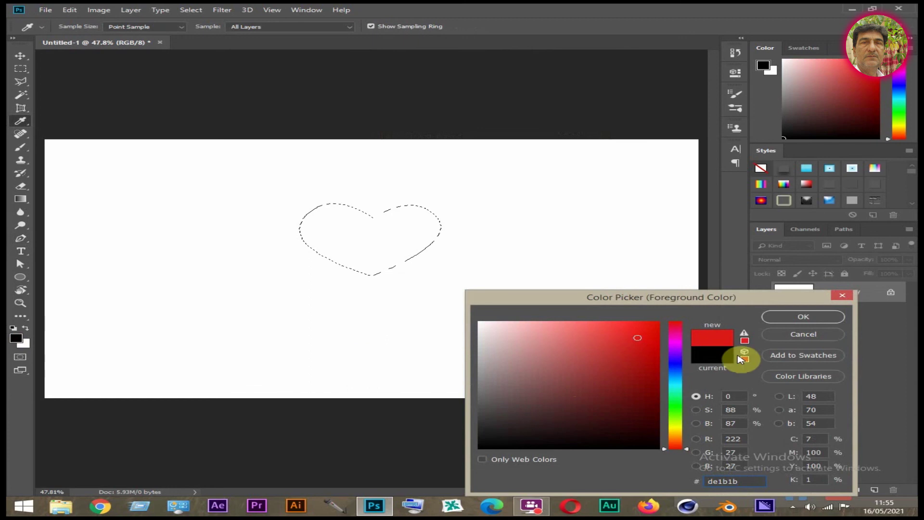
{"action": "left_click", "coordinate": [803, 316]}
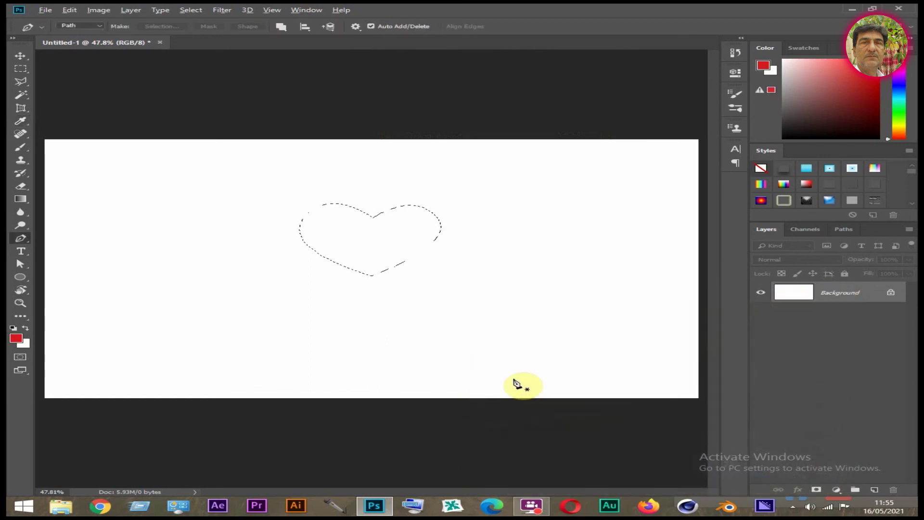
{"action": "key", "text": "alt+BackSpace"}
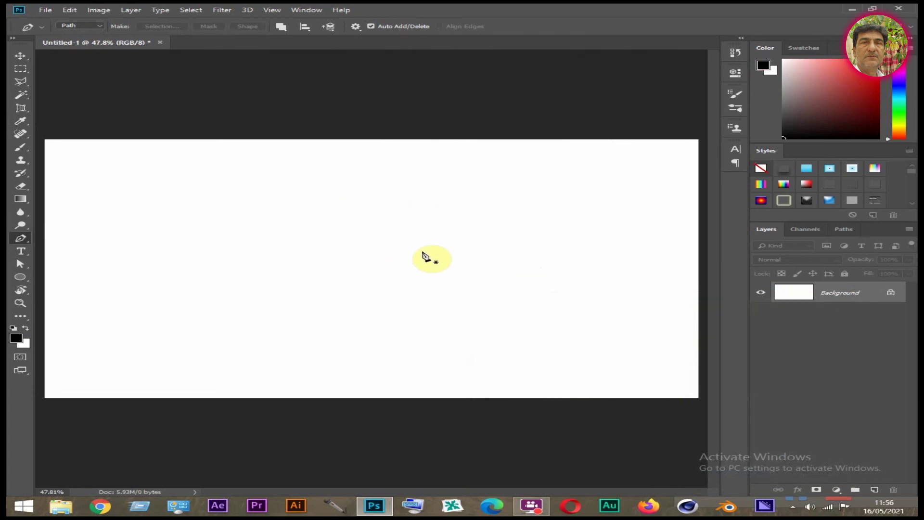
Draw a closed triangle path with top, bottom-left and bottom-right points.
{"action": "left_click", "coordinate": [356, 207]}
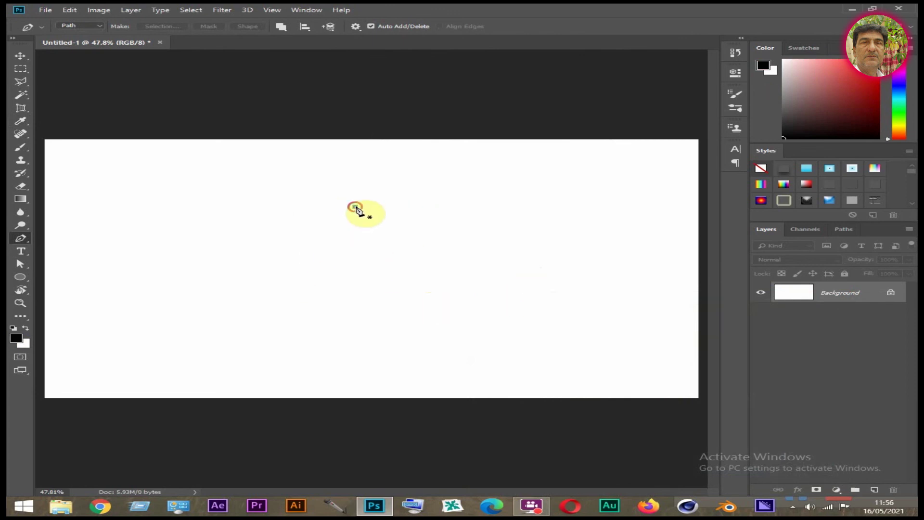
{"action": "left_click", "coordinate": [273, 292]}
{"action": "left_click", "coordinate": [453, 291]}
{"action": "left_click", "coordinate": [356, 207]}
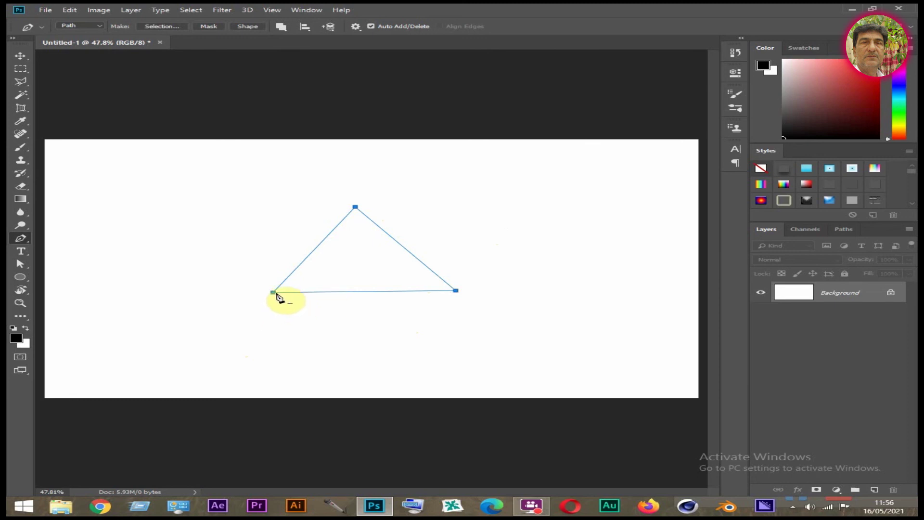
Delete the triangle's bottom-left and right anchors, then show the Pen Tool's variants.
{"action": "left_click", "coordinate": [273, 294]}
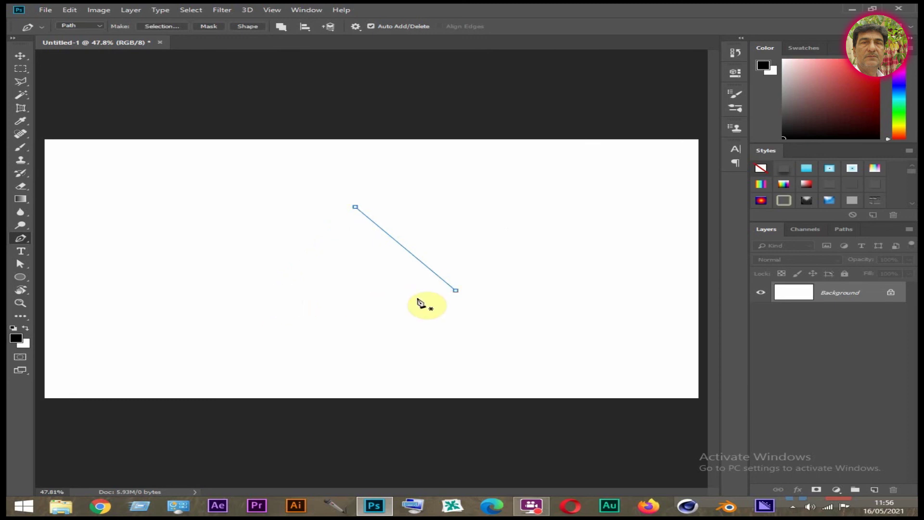
{"action": "left_click", "coordinate": [457, 293]}
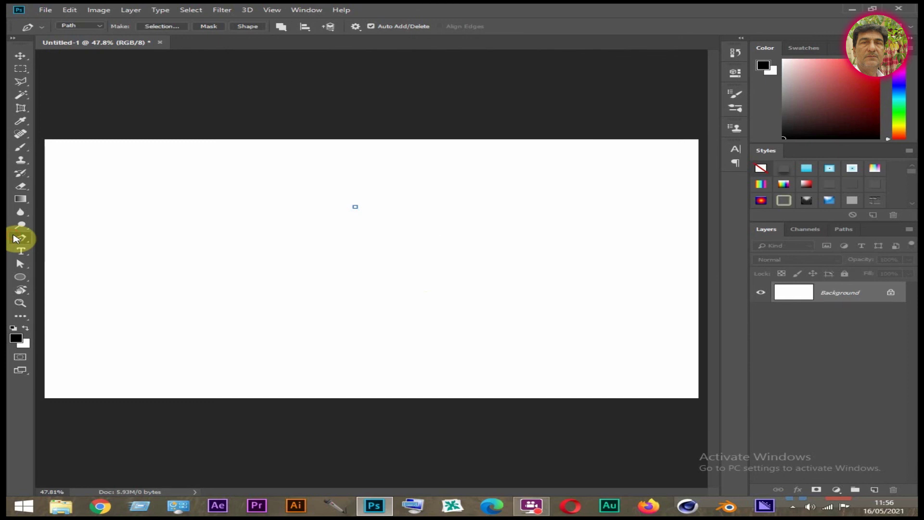
{"action": "right_click", "coordinate": [16, 239]}
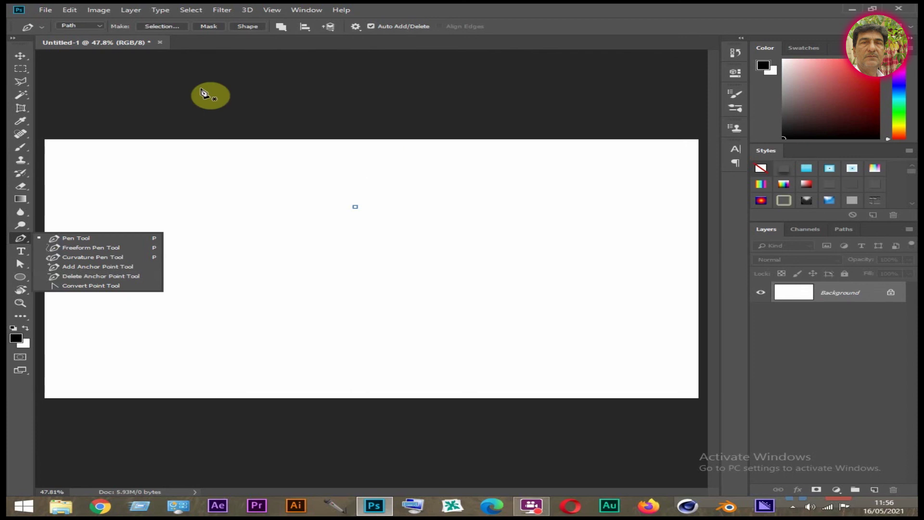
Switch to the Move Tool, closing the path-tool list.
{"action": "left_click", "coordinate": [21, 56]}
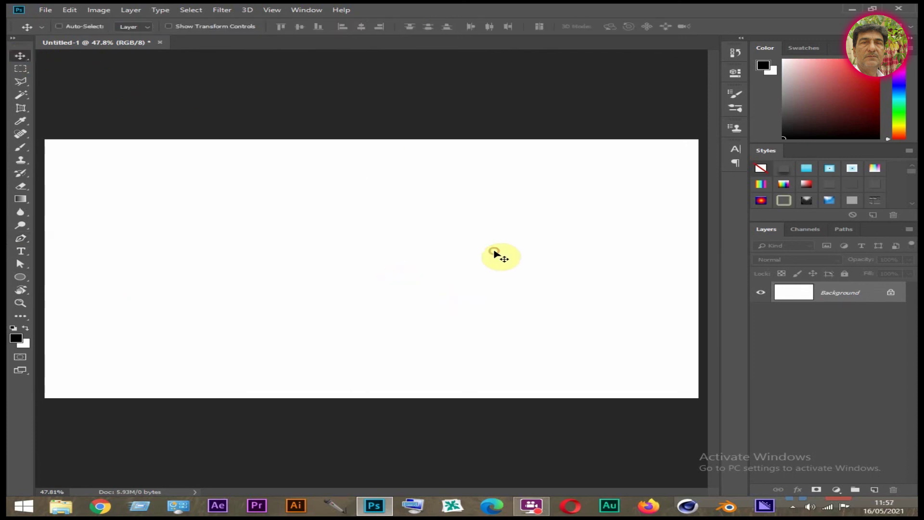